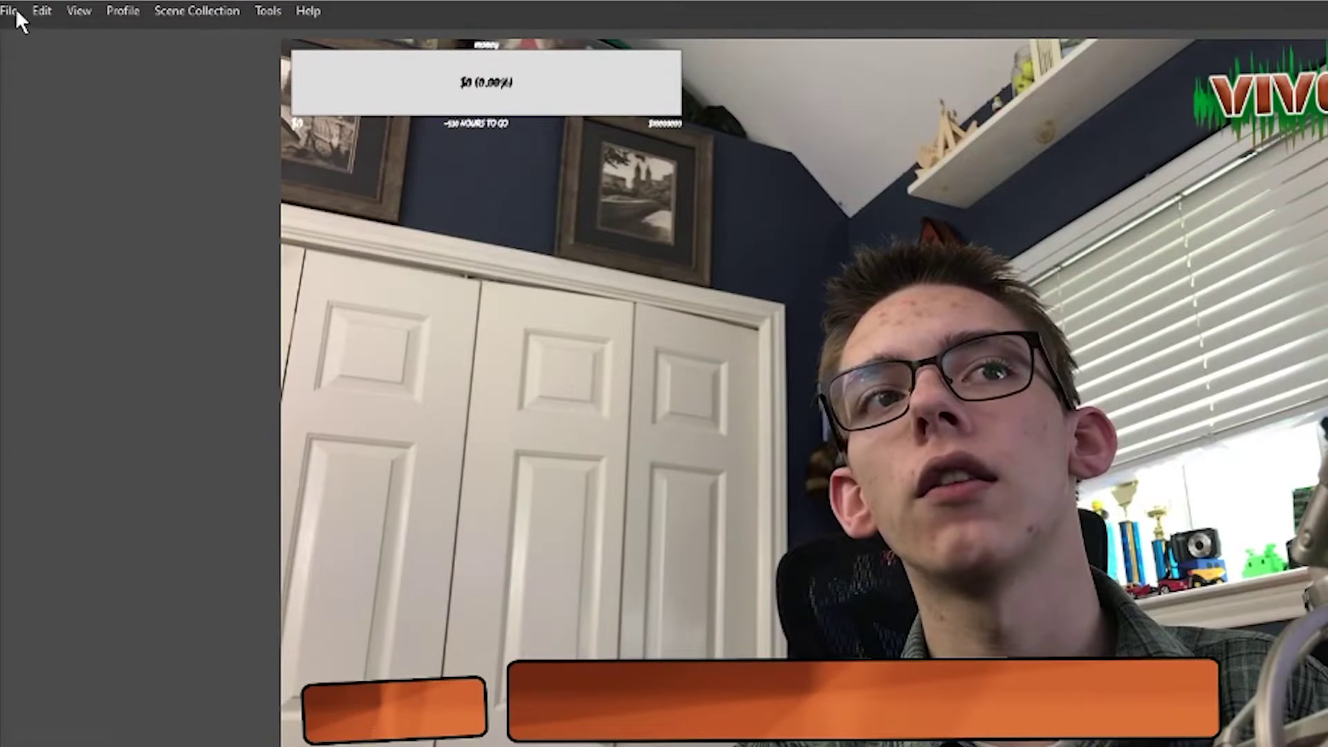
Open Settings and scroll the Hotkeys page through the per-scene and audio source entries
{"action": "left_click", "coordinate": [8, 21]}
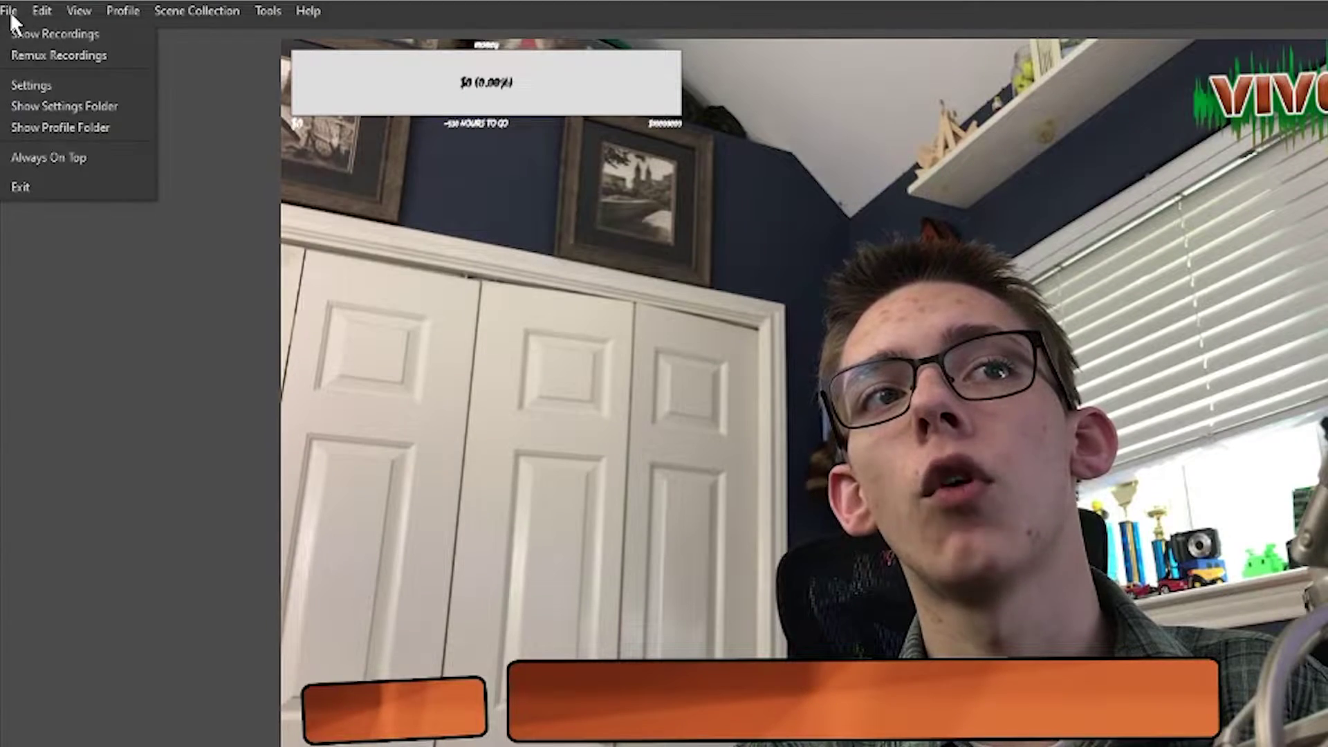
{"action": "left_click", "coordinate": [39, 85]}
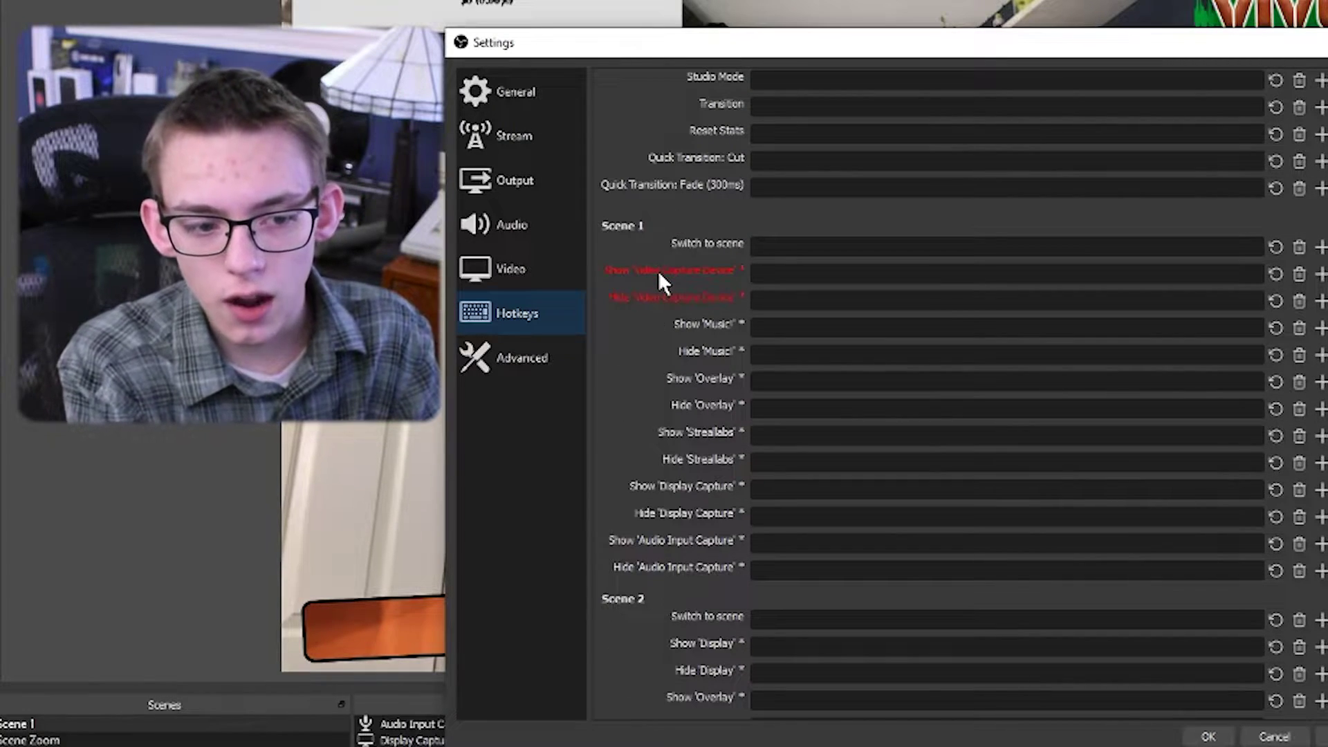
{"action": "mouse_move", "coordinate": [658, 271]}
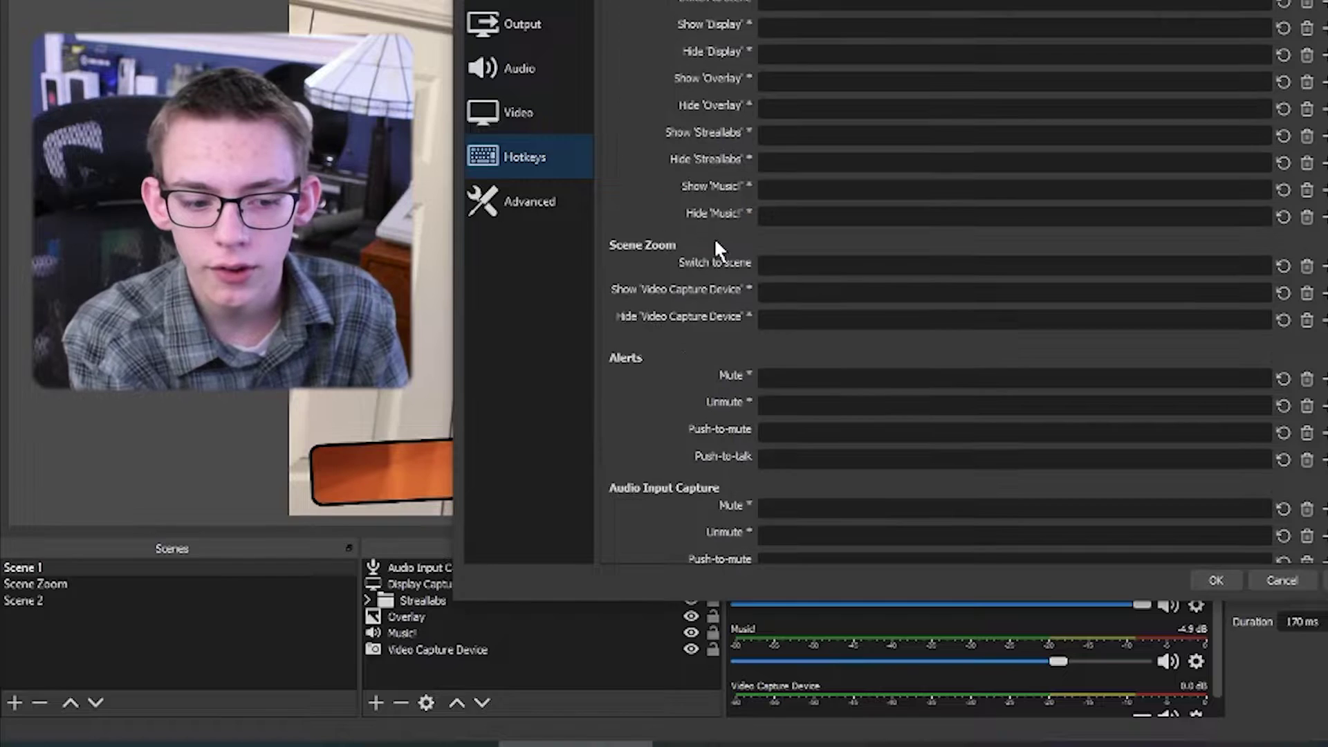
{"action": "scroll", "coordinate": [703, 170], "scroll_direction": "down", "scroll_amount": 3}
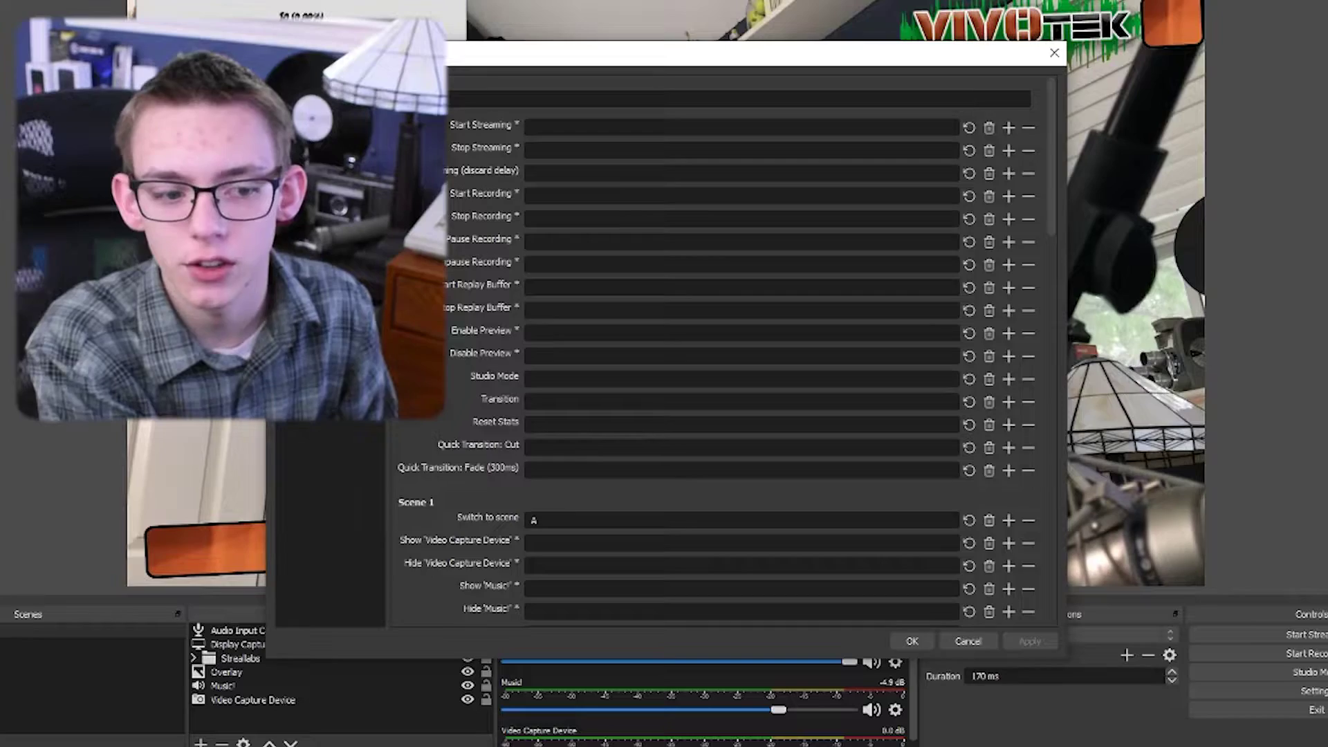
Assign scene-switch hotkeys: Ctrl+F1 for Scene 1, a Ctrl combo for Scene 2, Ctrl+F2 for Scene Zoom
{"action": "scroll", "coordinate": [587, 180], "scroll_direction": "down", "scroll_amount": 2}
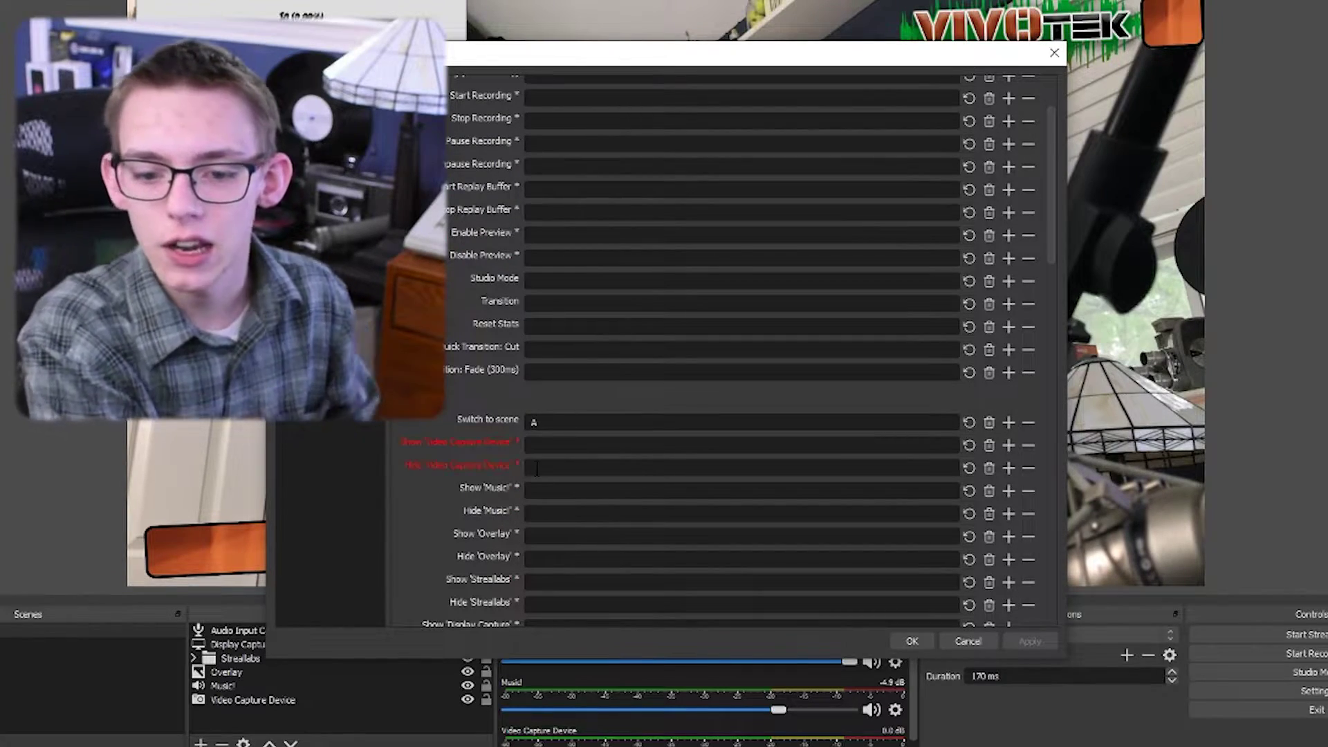
{"action": "key", "text": "ctrl"}
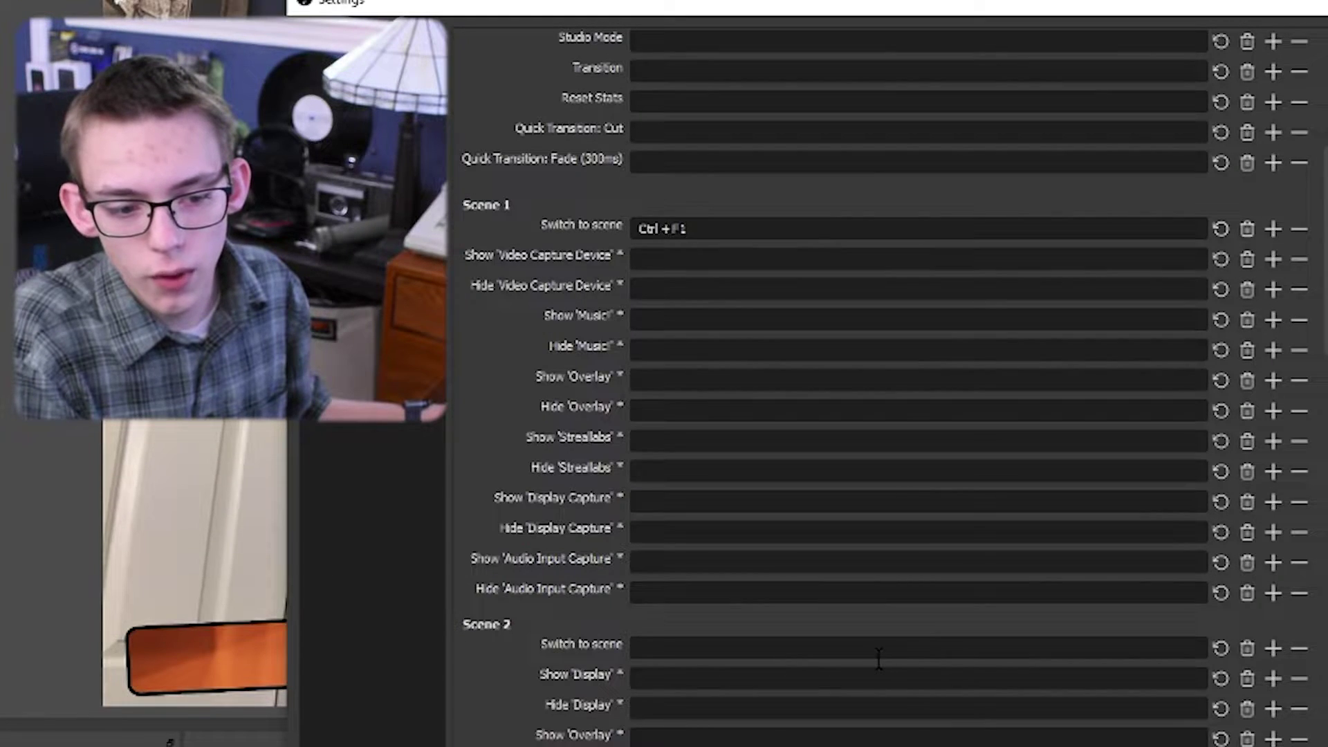
{"action": "left_click", "coordinate": [711, 521]}
{"action": "key", "text": "ctrl"}
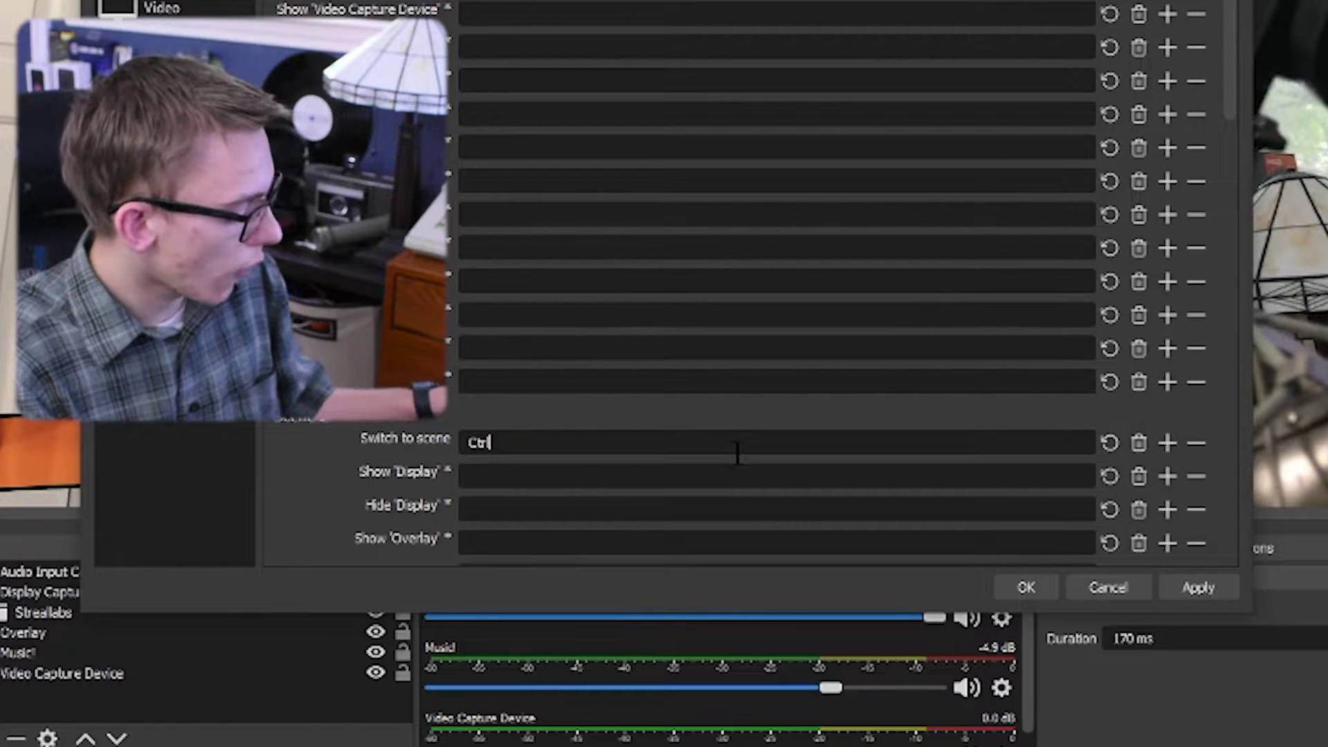
{"action": "scroll", "coordinate": [742, 453], "scroll_direction": "down", "scroll_amount": 5}
{"action": "left_click", "coordinate": [626, 408]}
{"action": "key", "text": "ctrl+F2"}
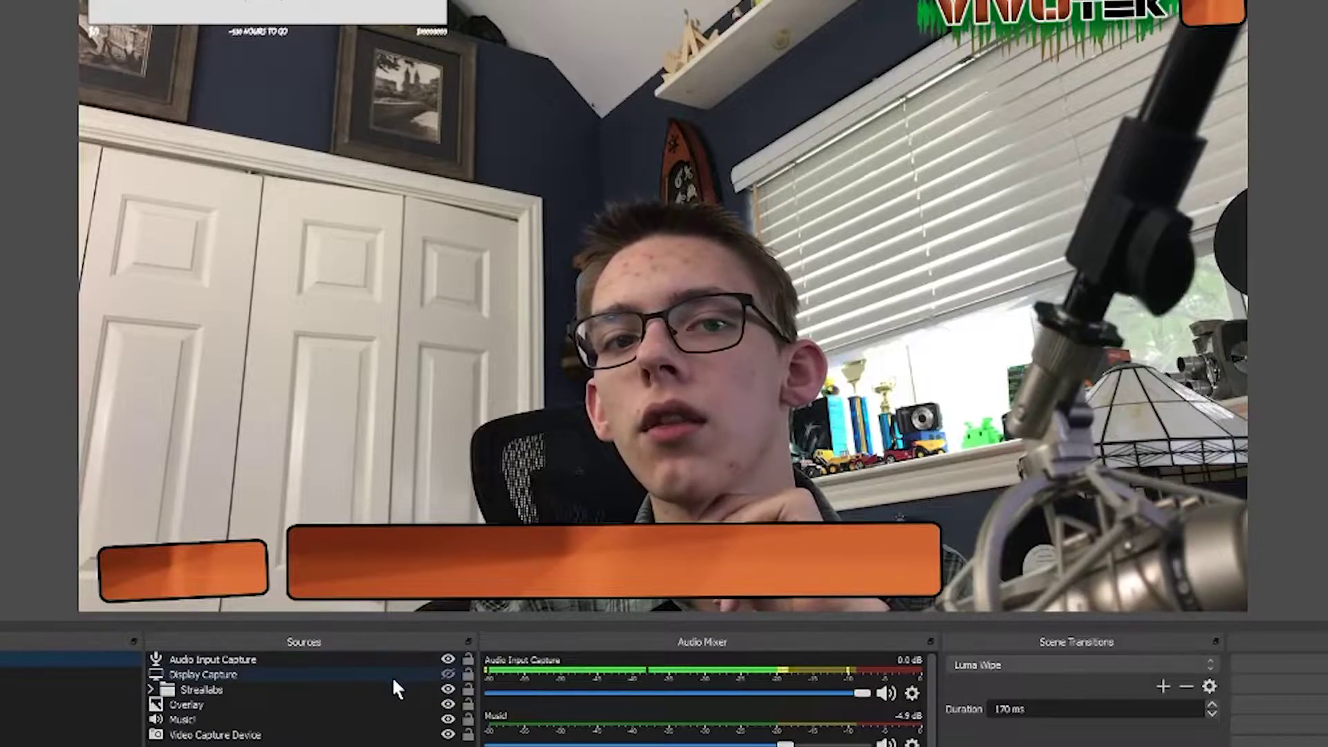
Make Display Capture visible and bind its show hotkey to Ctrl+Alt+Shift+S, hide to Ctrl+Alt+Shift+D
{"action": "left_click", "coordinate": [447, 673]}
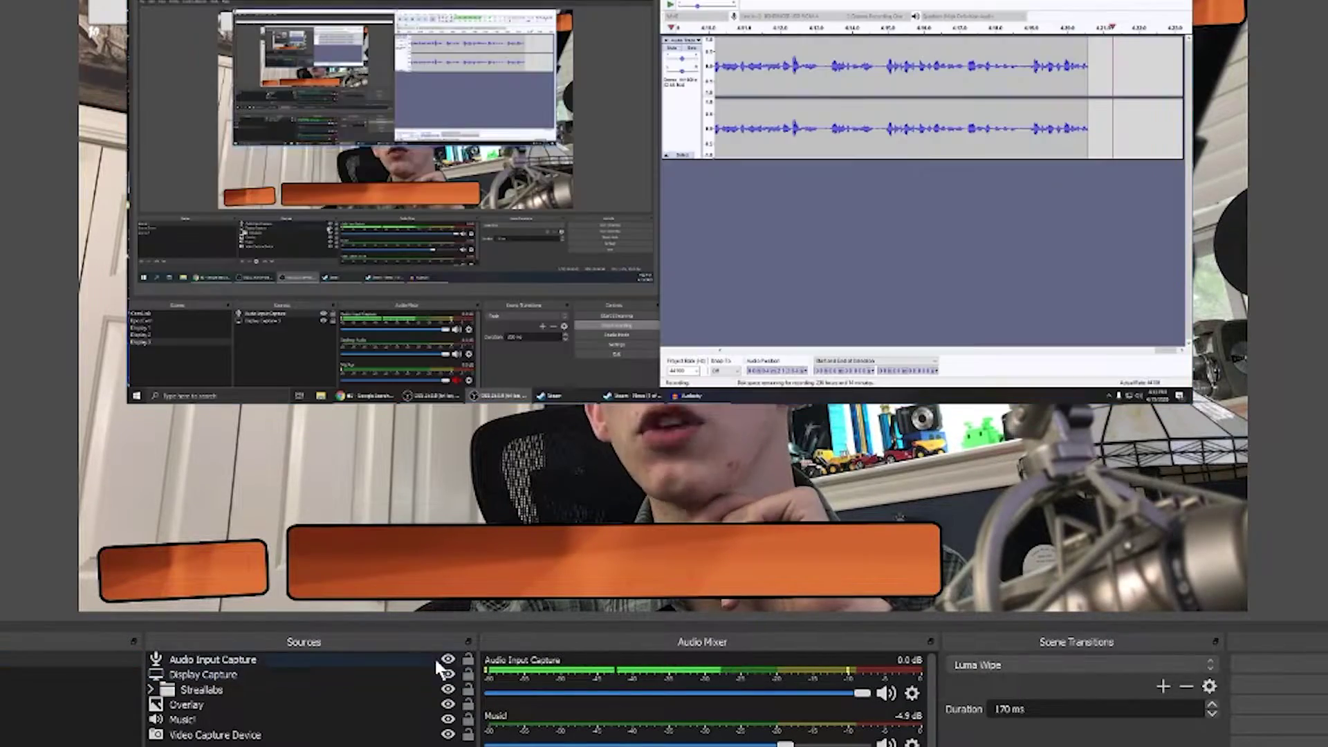
{"action": "left_click", "coordinate": [546, 287]}
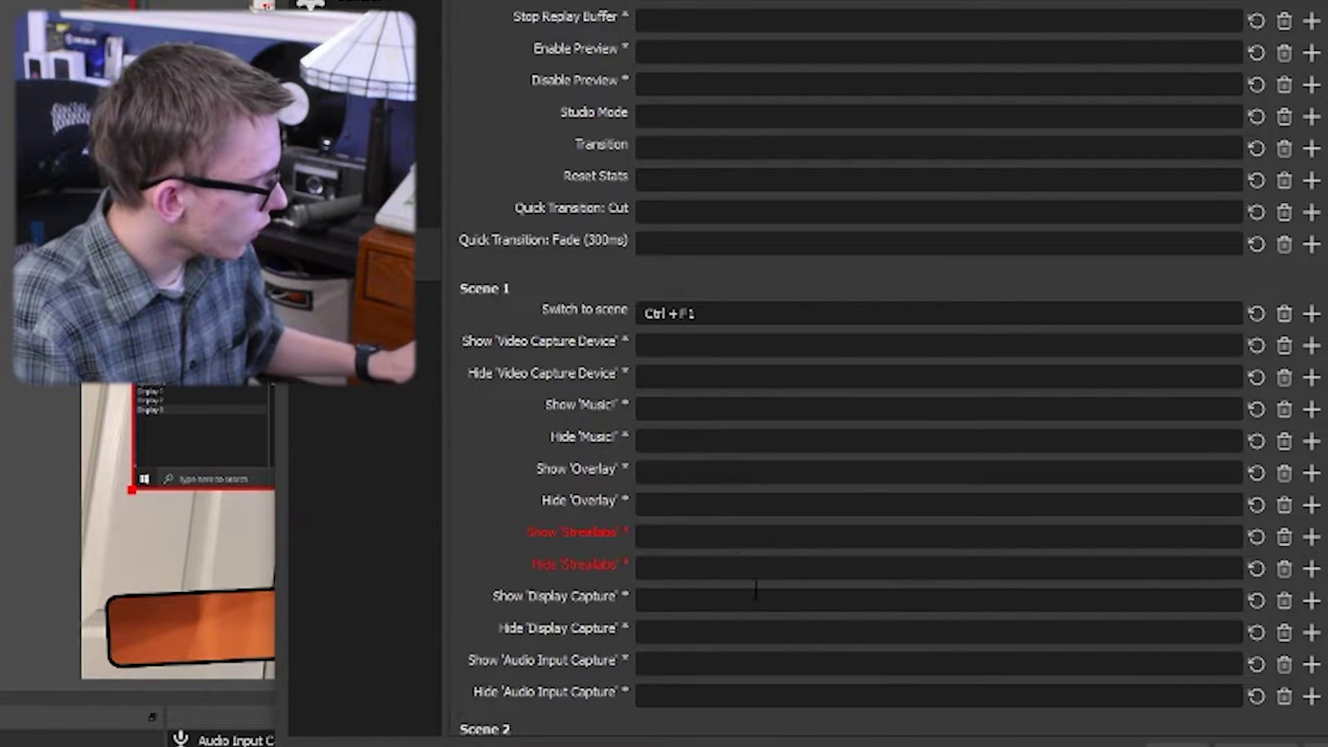
{"action": "key", "text": "ctrl+alt+shift+s"}
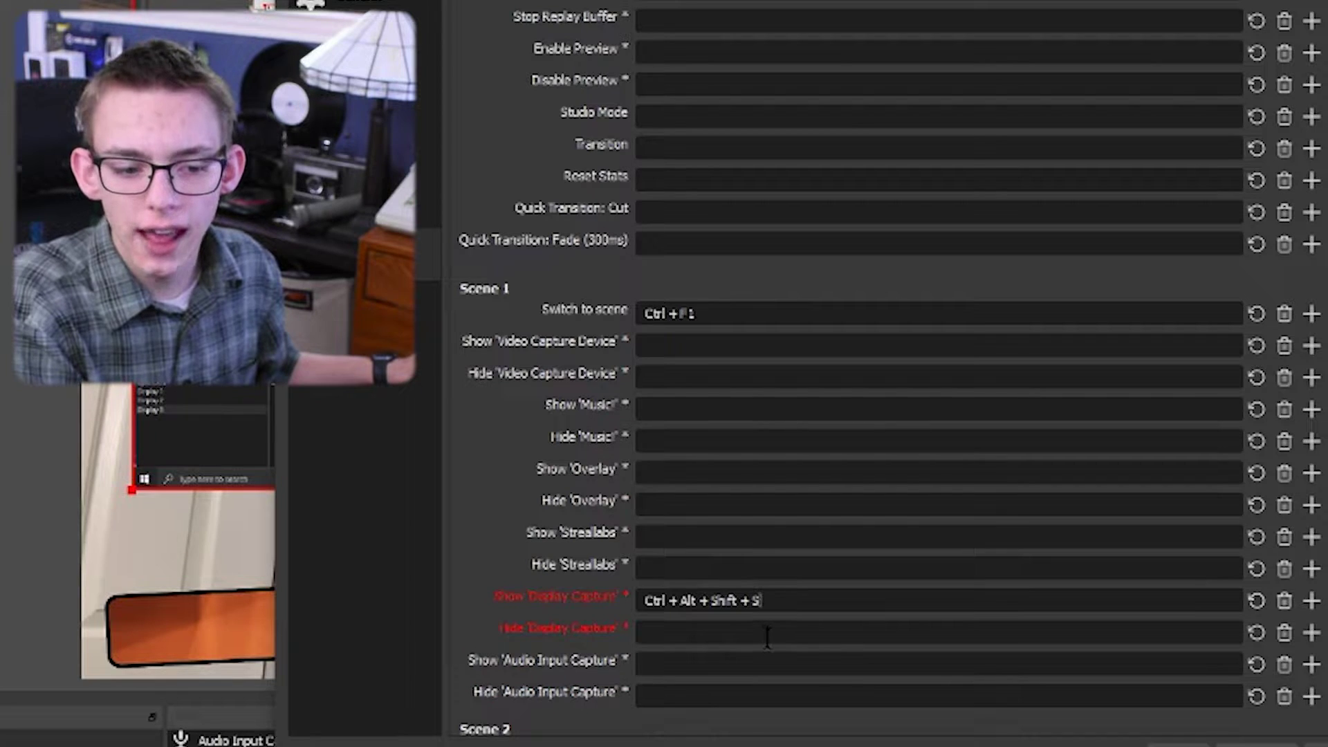
{"action": "left_click", "coordinate": [768, 637]}
{"action": "key", "text": "ctrl+alt+shift"}
{"action": "key", "text": "ctrl+alt+shift+d"}
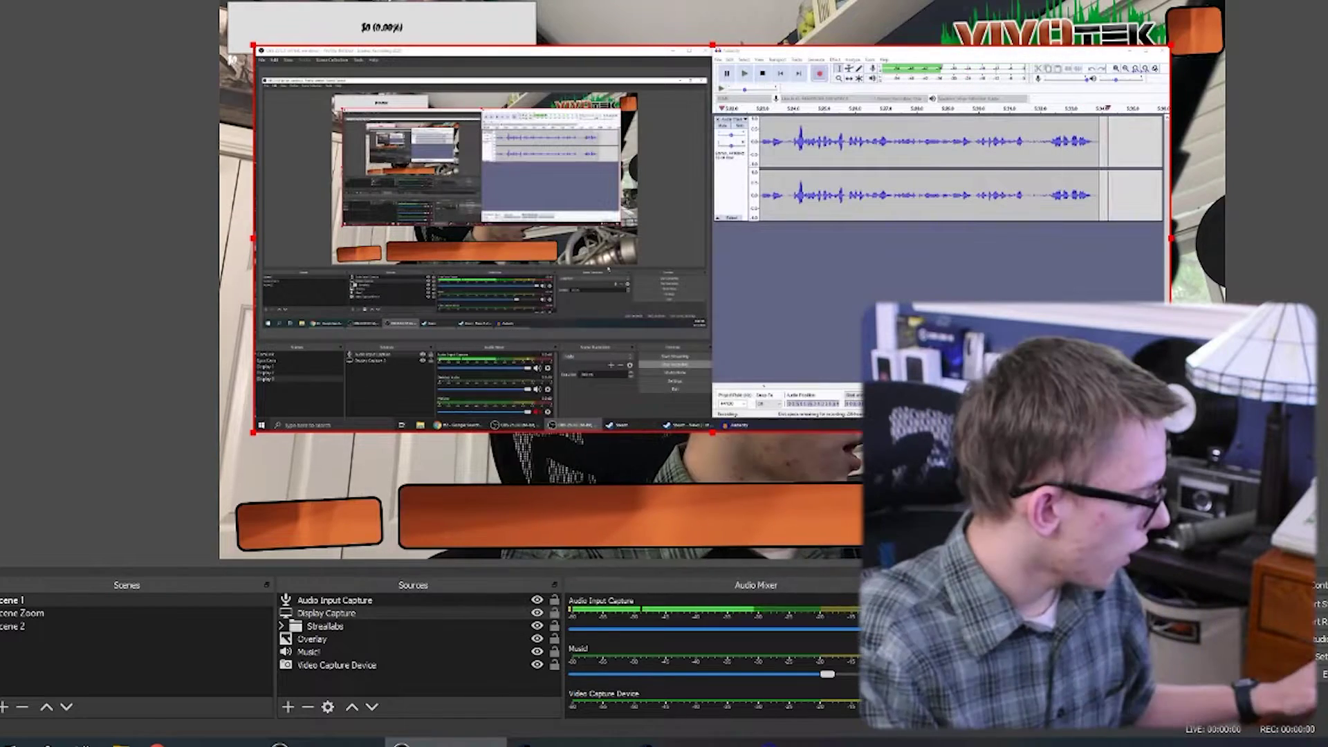
Rebind hide Display Capture to Ctrl+Alt+Shift+S, save, and test the toggle twice
{"action": "key", "text": "ctrl+alt+shift+d"}
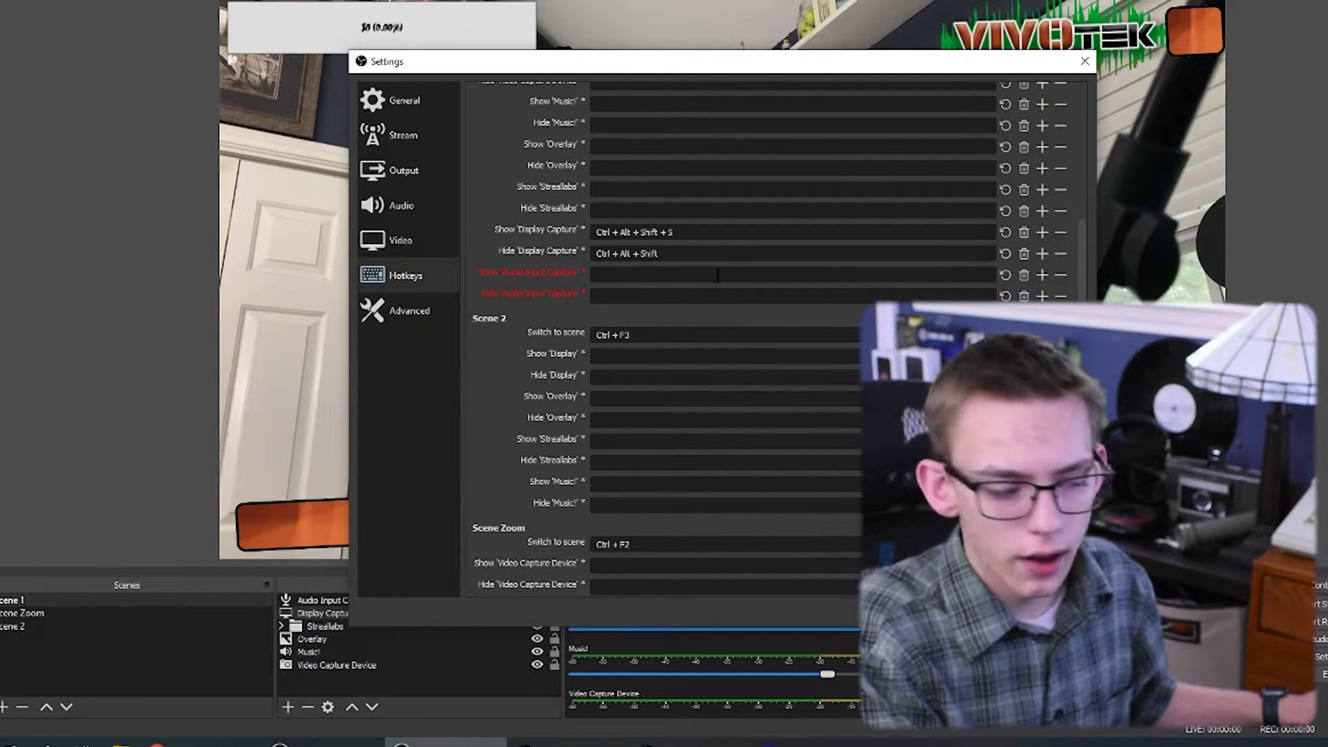
{"action": "key", "text": "ctrl+alt+shift+s"}
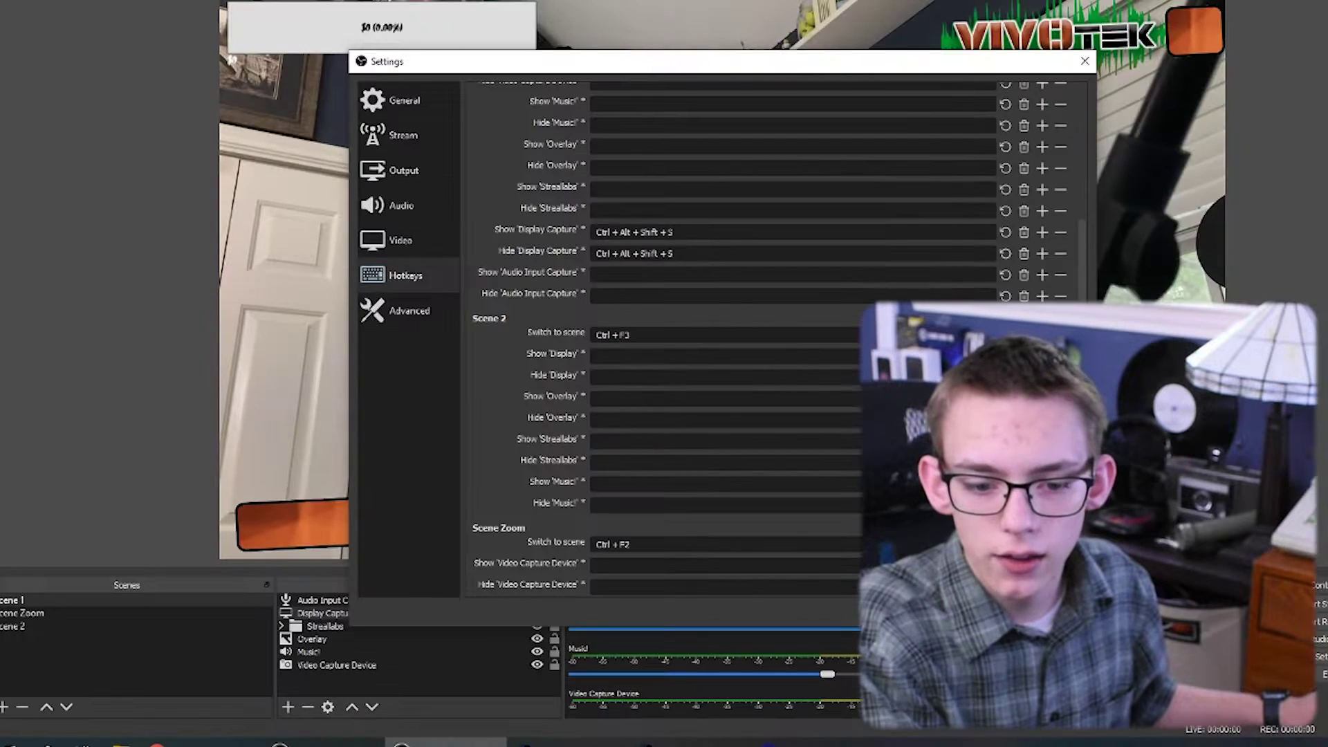
{"action": "left_click", "coordinate": [966, 615]}
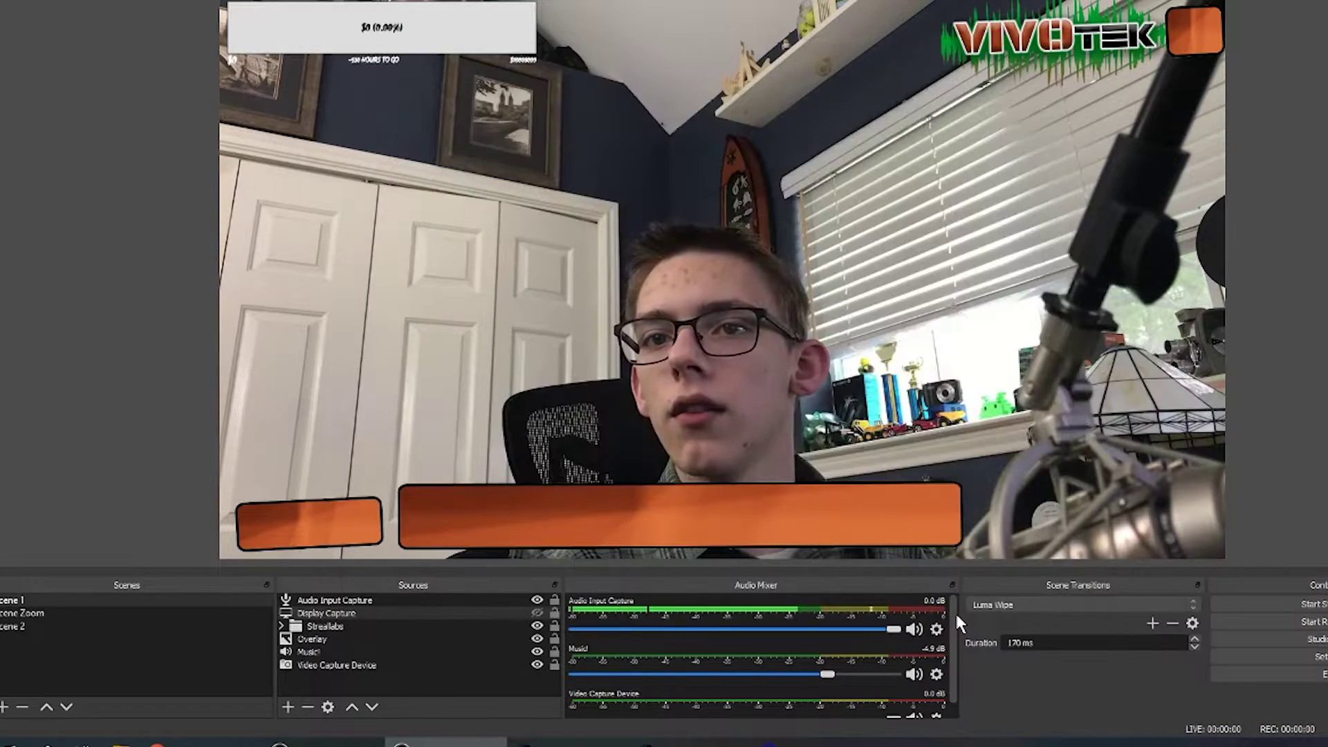
{"action": "key", "text": "ctrl+alt+shift+s"}
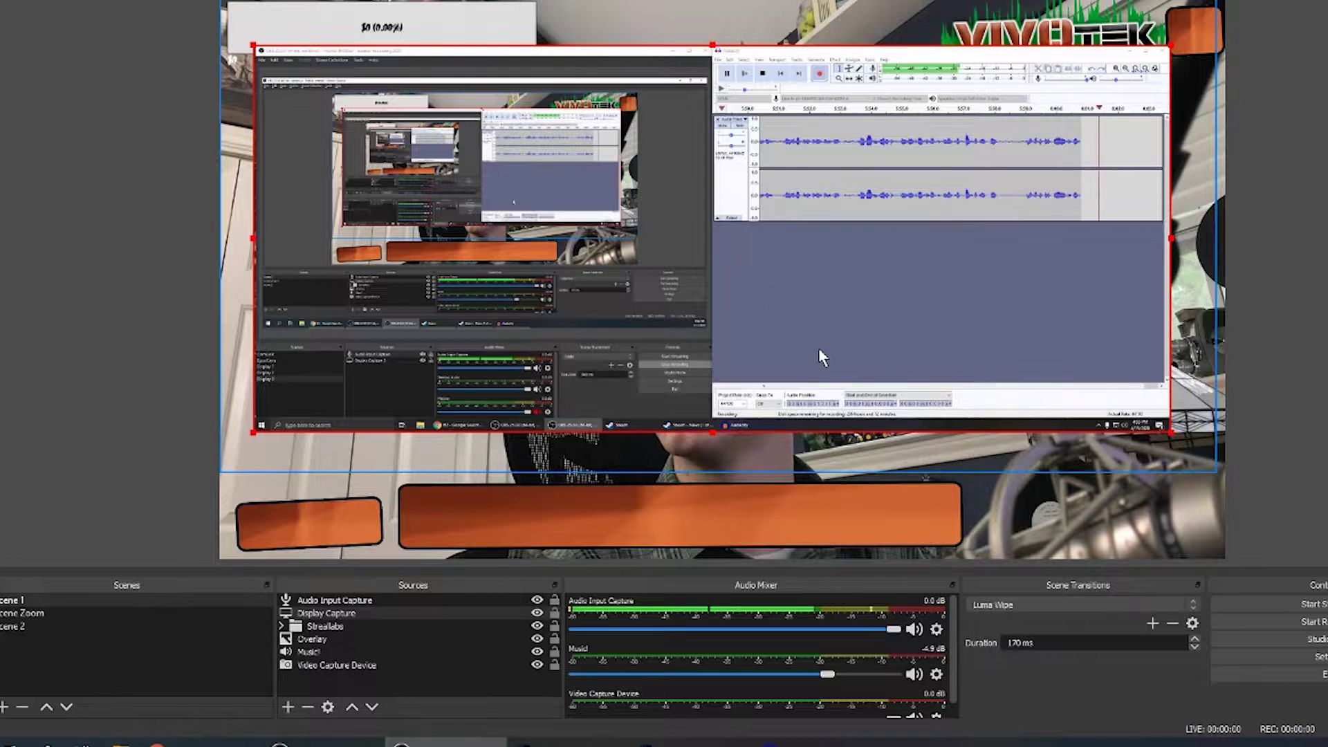
{"action": "key", "text": "ctrl+alt+shift+s"}
{"action": "key", "text": "ctrl+alt+shift+s"}
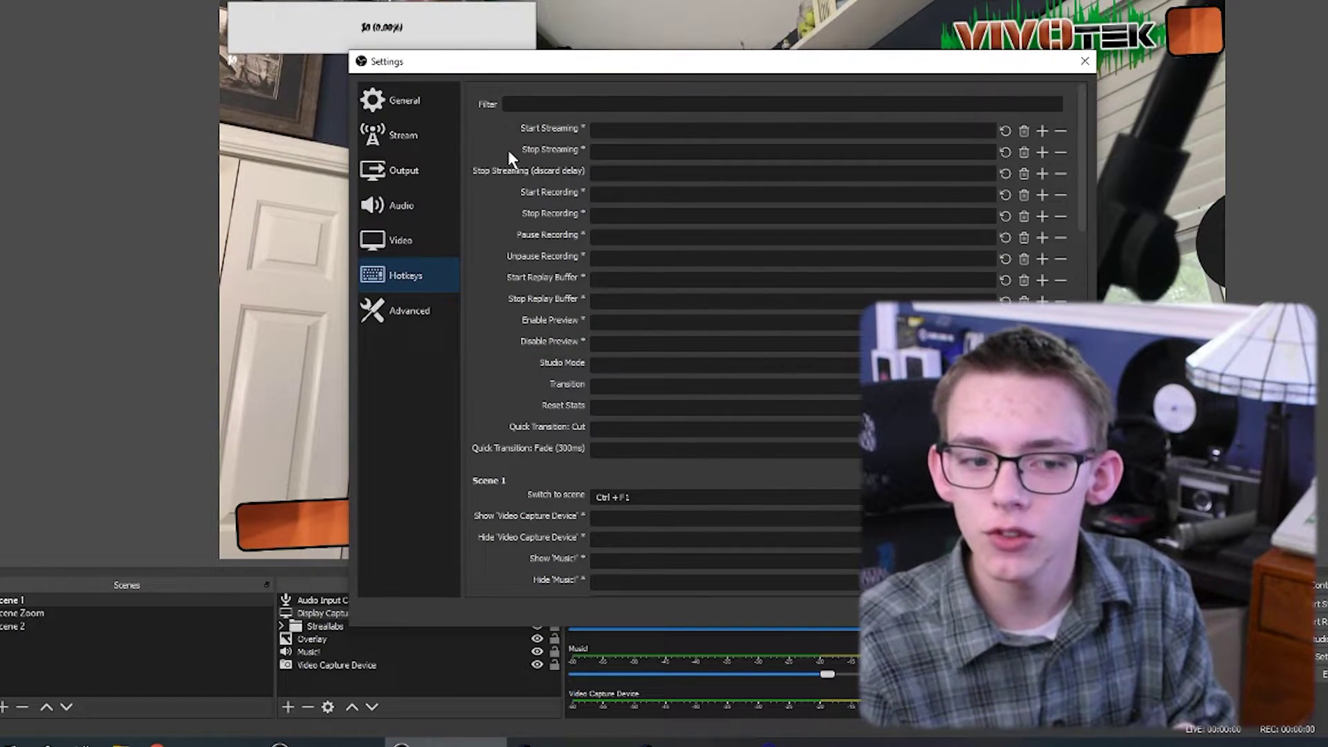
Bind Ctrl+Alt+Shift+Q, W, E, R, T to stop streaming, recording, pause, preview and Studio Mode
{"action": "left_click", "coordinate": [654, 131]}
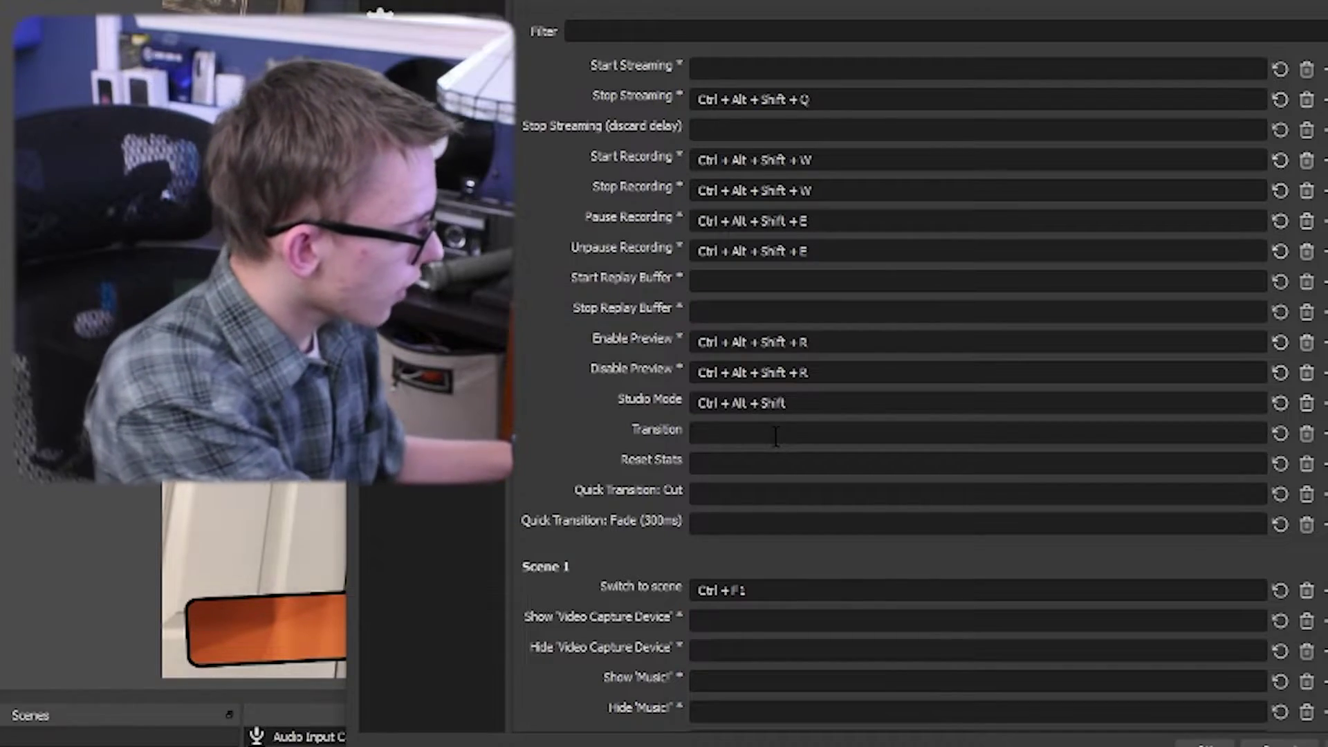
{"action": "left_click", "coordinate": [775, 434]}
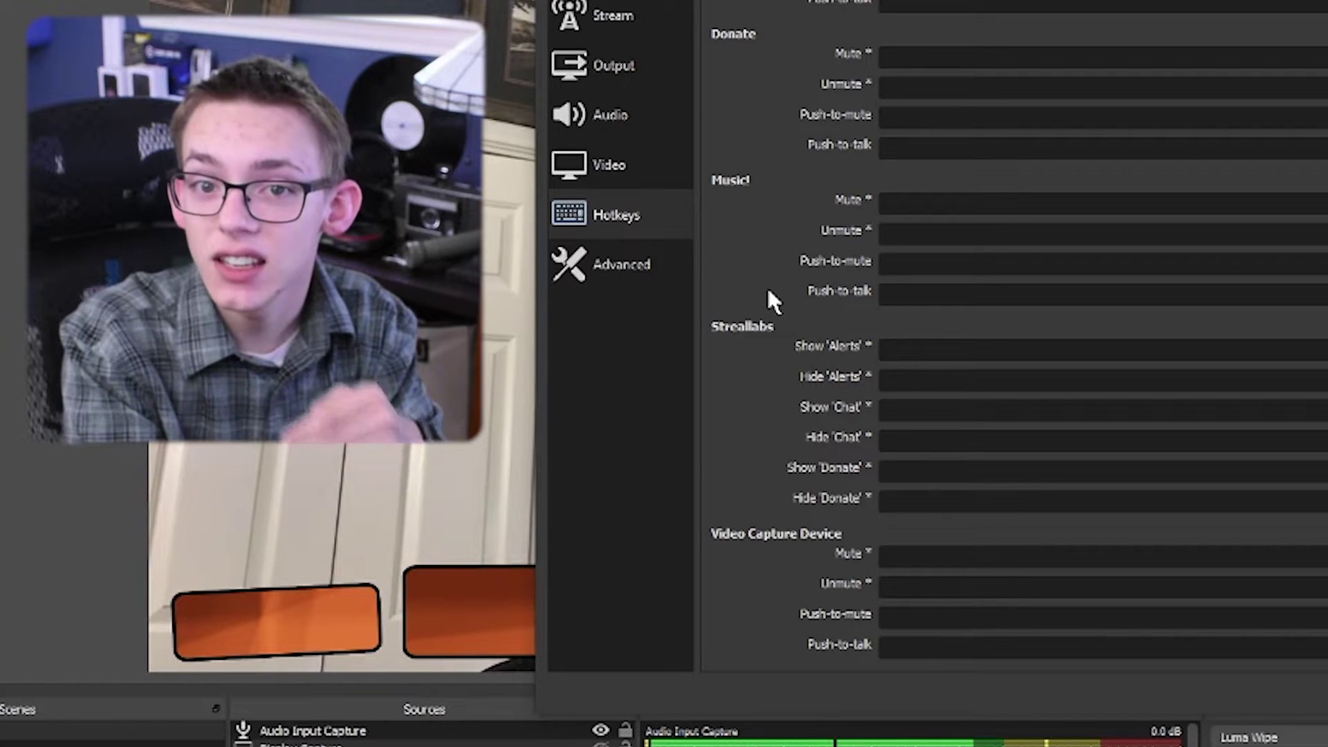
Set mute hotkeys: Ctrl+Alt+Shift+Z for Chat/Donate, clear and reset Music, Ctrl+Alt+Shift+R for Audio Input Capture
{"action": "mouse_move", "coordinate": [804, 368]}
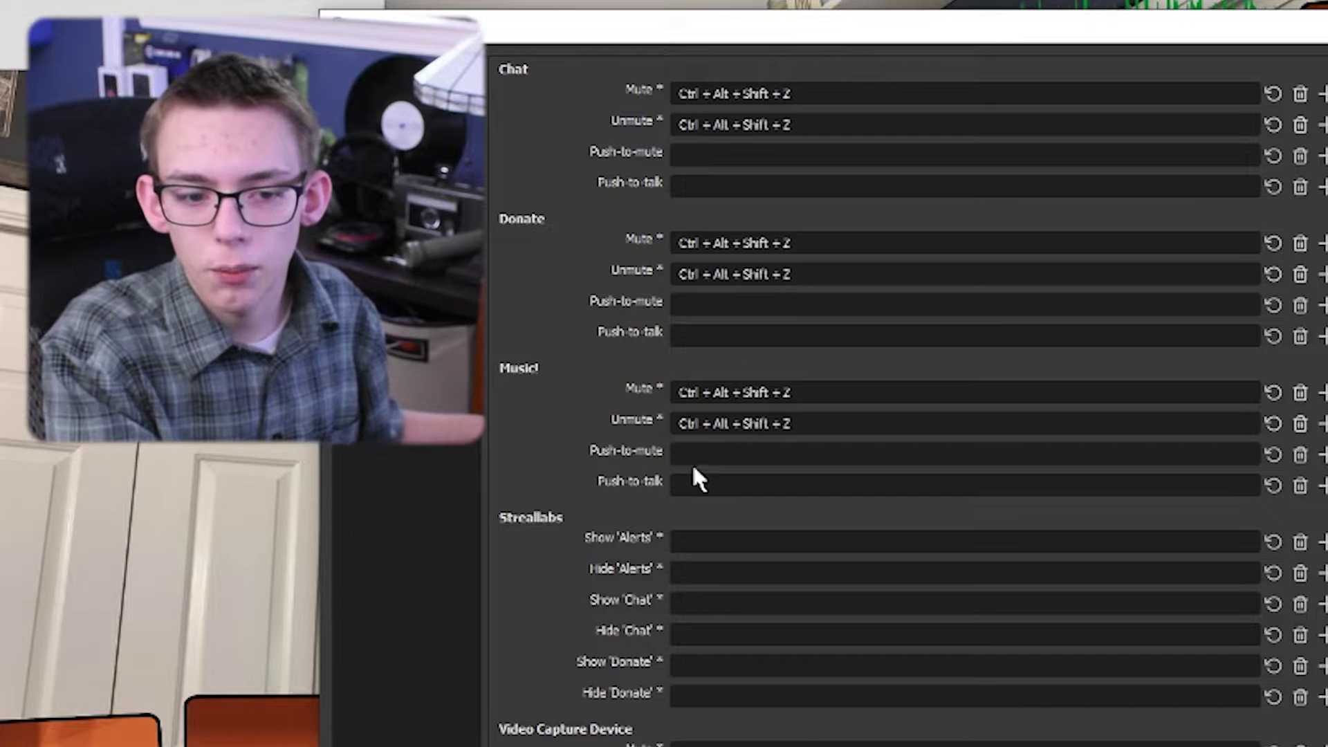
{"action": "left_click", "coordinate": [1301, 400]}
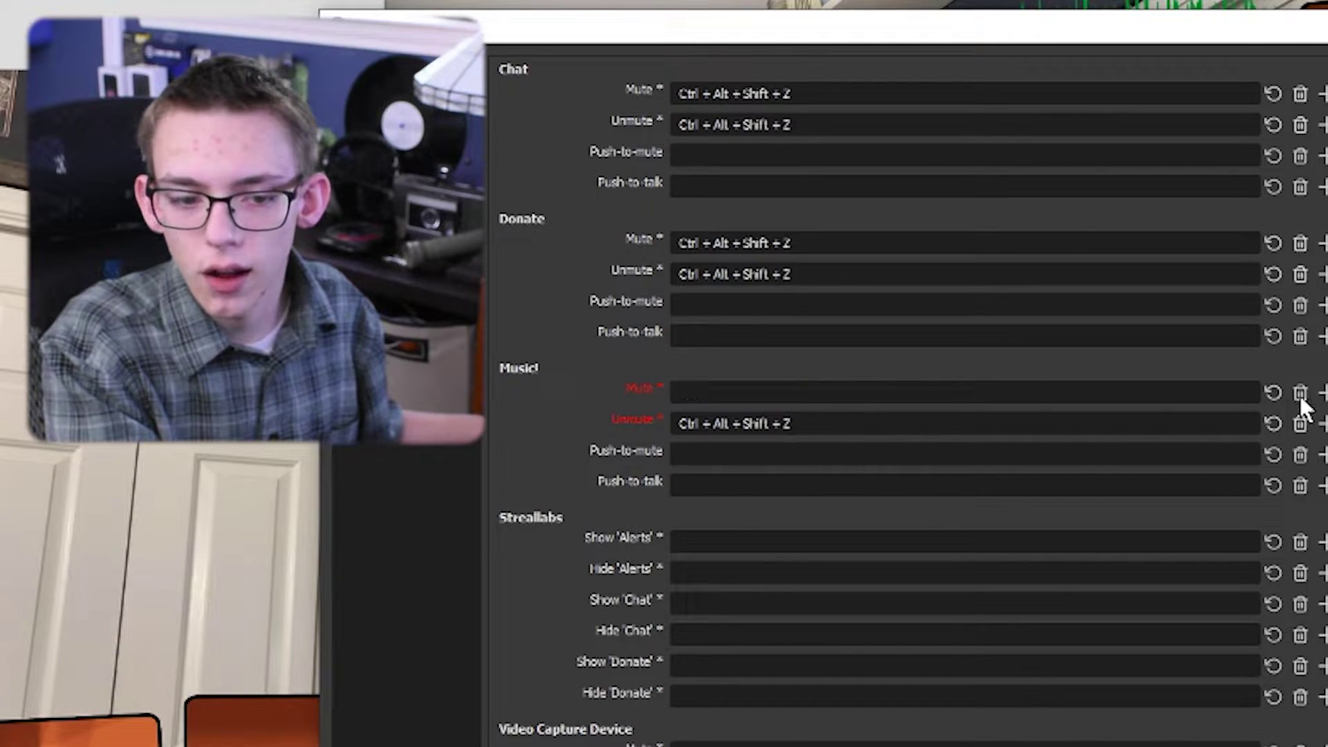
{"action": "left_click", "coordinate": [1301, 423]}
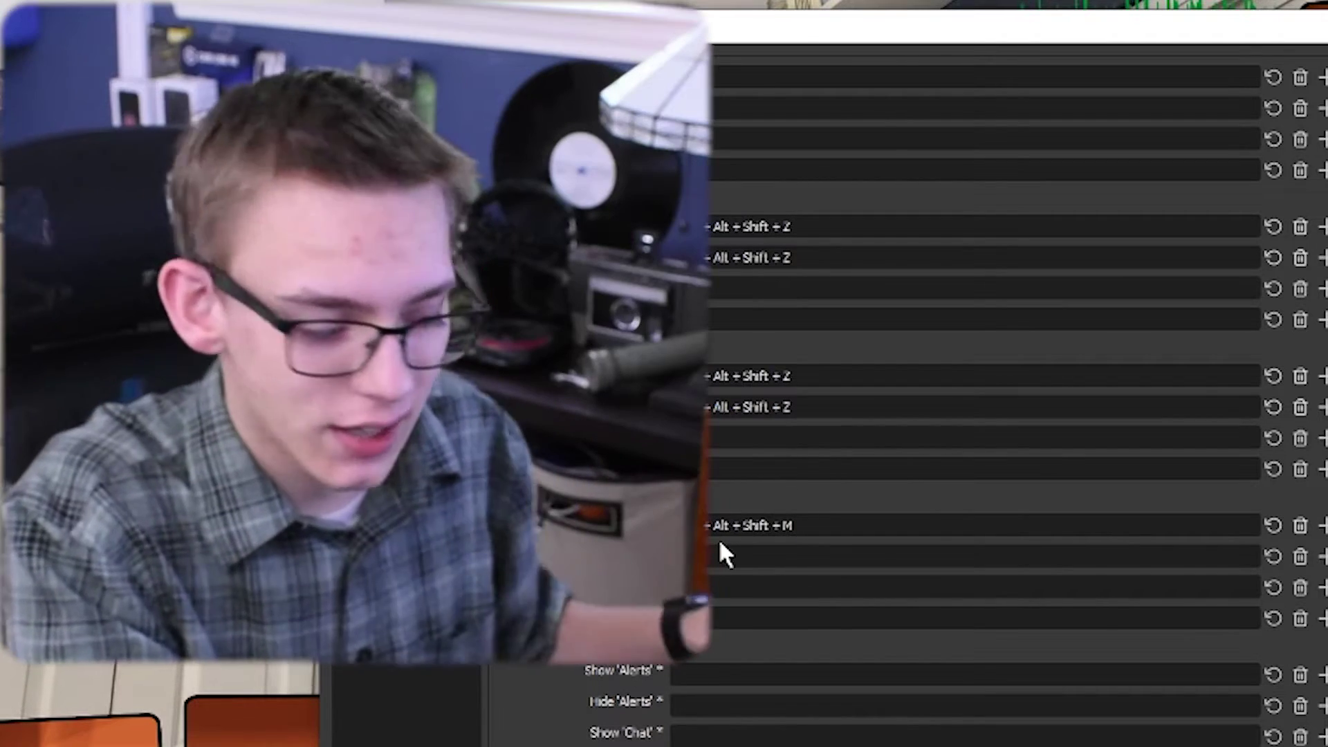
{"action": "left_click", "coordinate": [718, 550]}
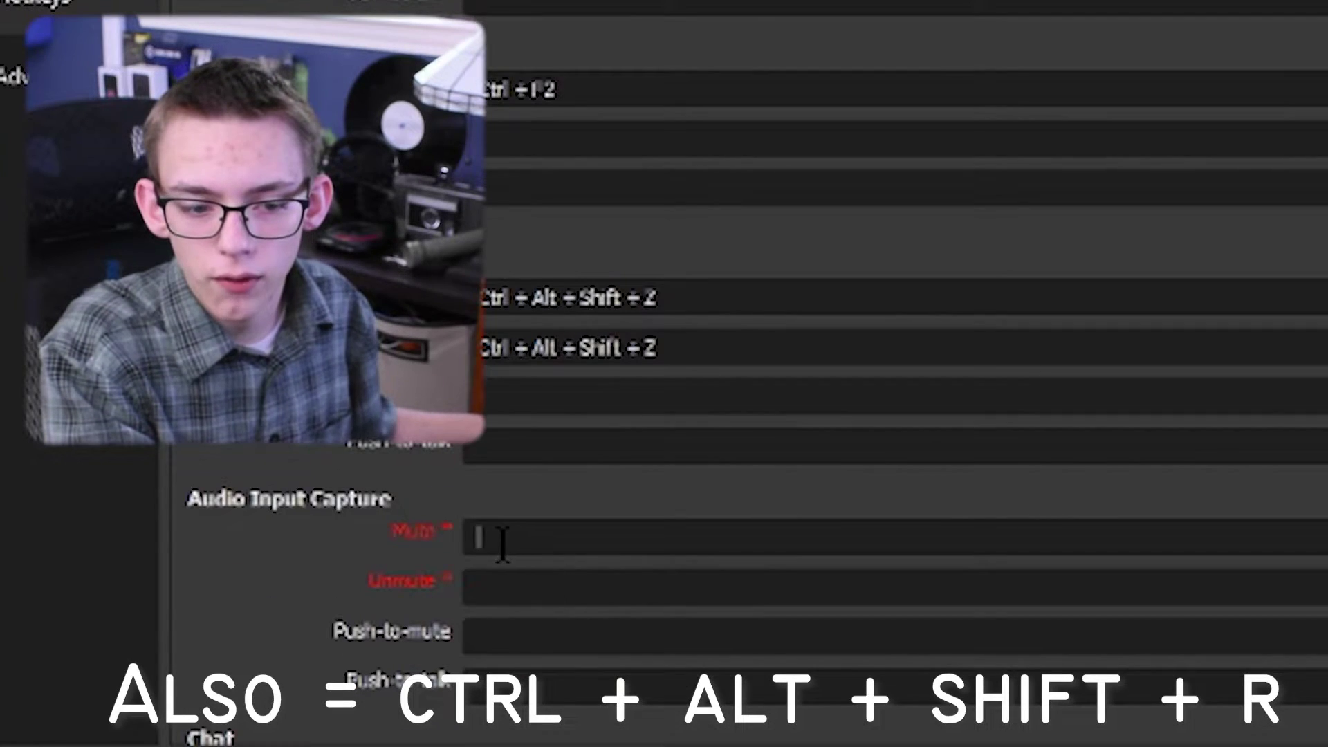
{"action": "key", "text": "ctrl+alt+shift+r"}
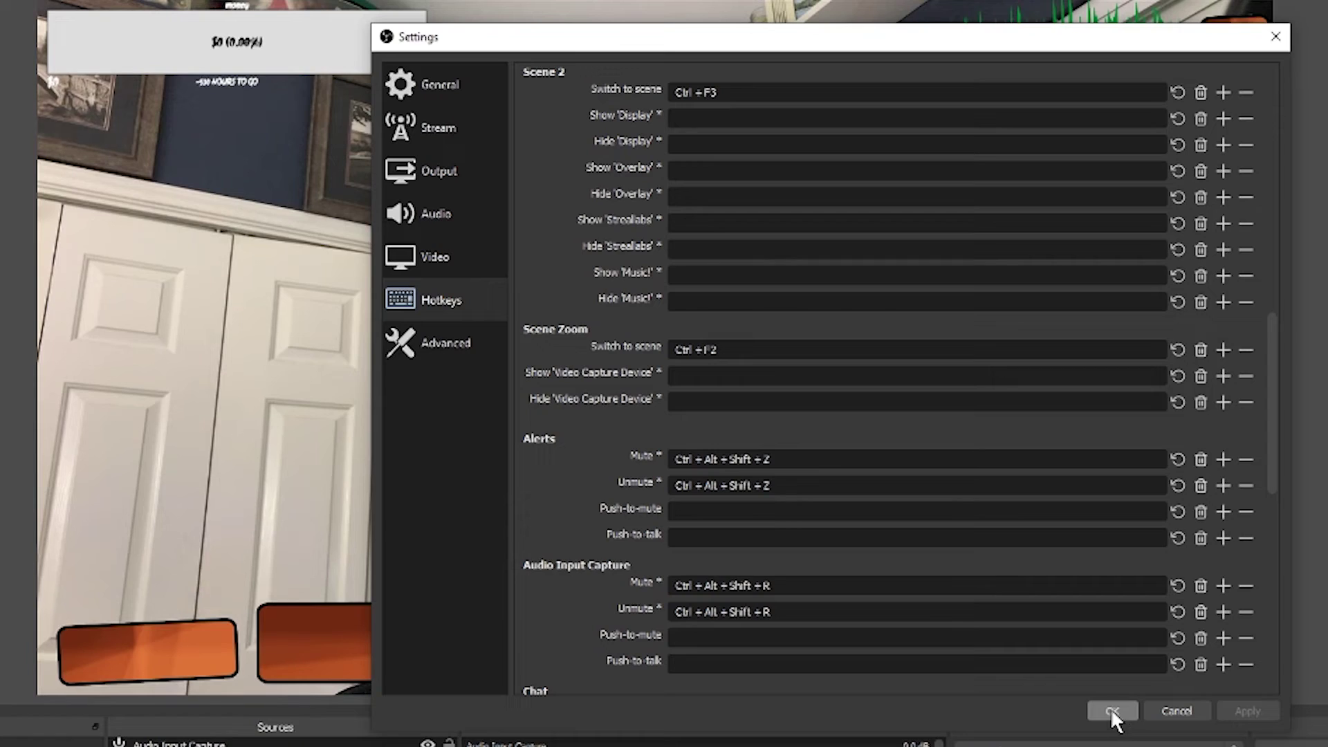
Save the hotkeys, switch to Scene Zoom, then return to Scene 1 with the hotkey
{"action": "left_click", "coordinate": [1112, 711]}
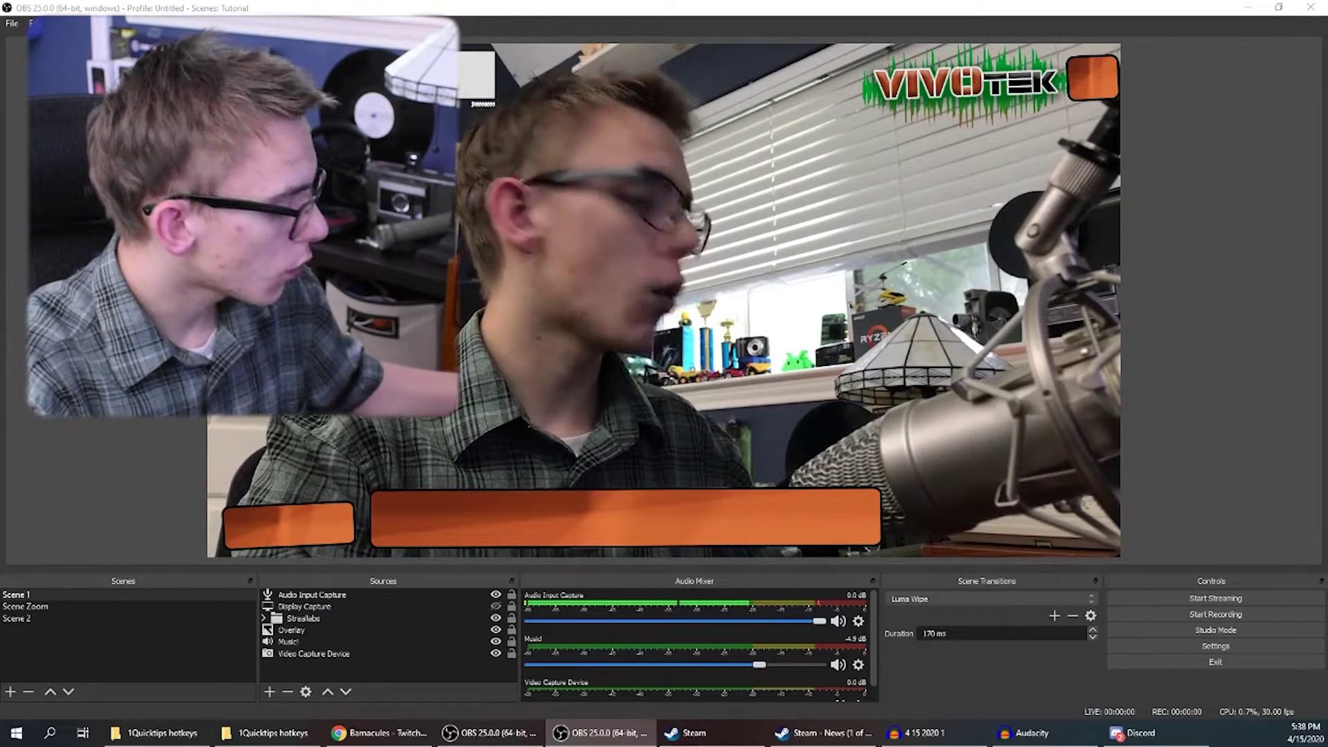
{"action": "left_click", "coordinate": [25, 606]}
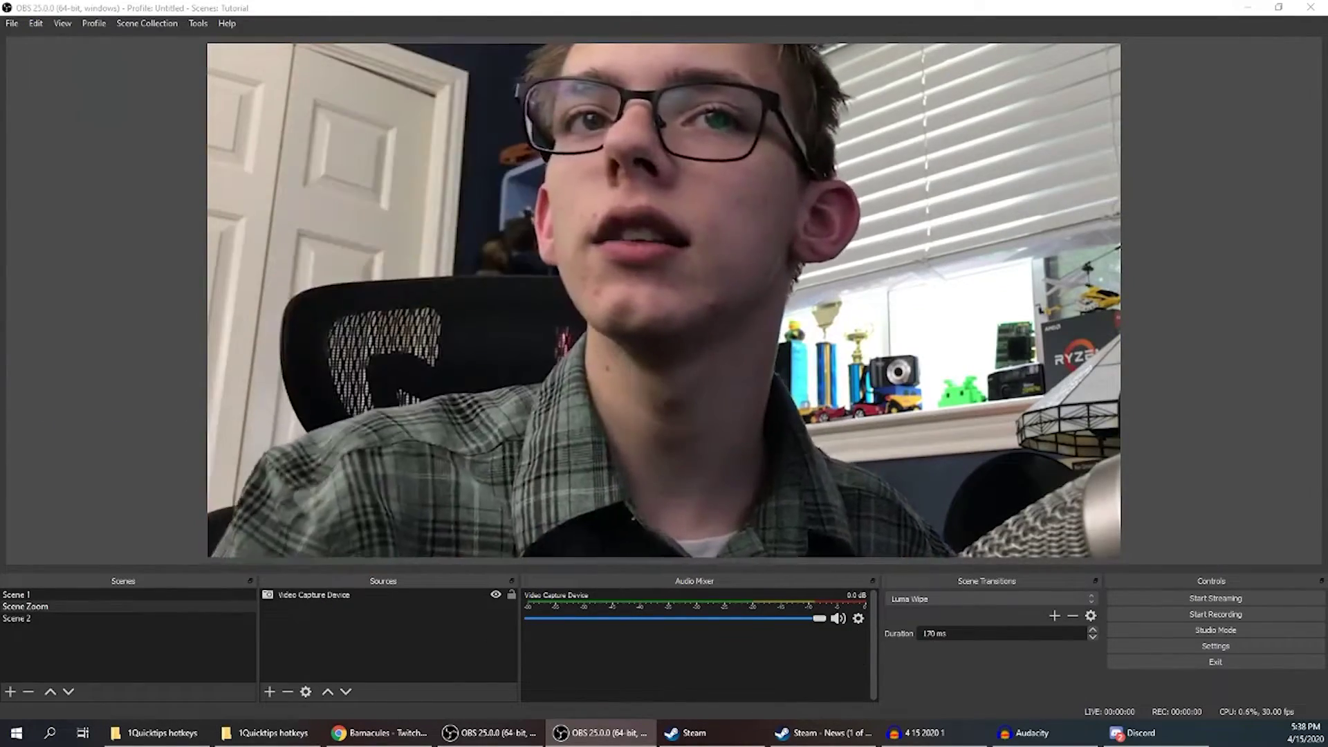
{"action": "key", "text": "1"}
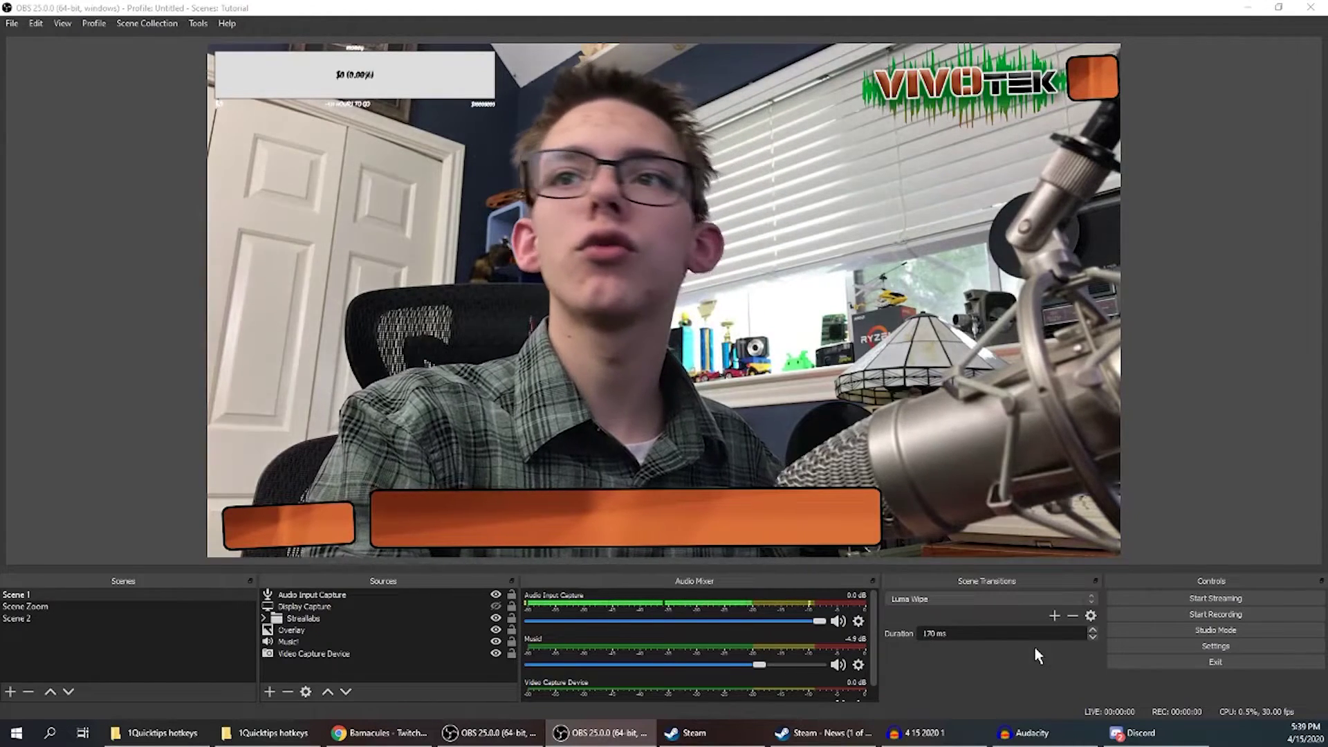
{"action": "key", "text": "F1"}
Turn the preview and Audio Input Capture mute off and back on with the hotkeys
{"action": "key", "text": "F2"}
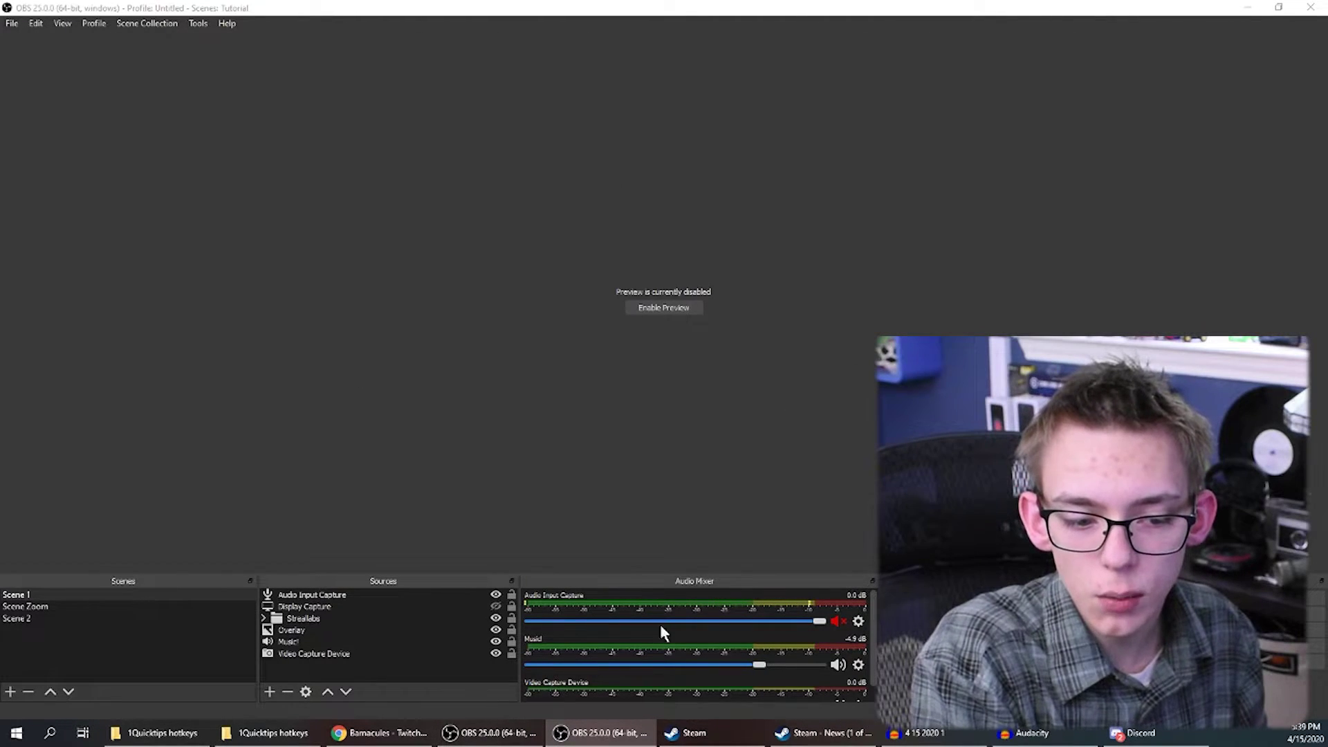
{"action": "key", "text": "F1"}
{"action": "key", "text": "F2"}
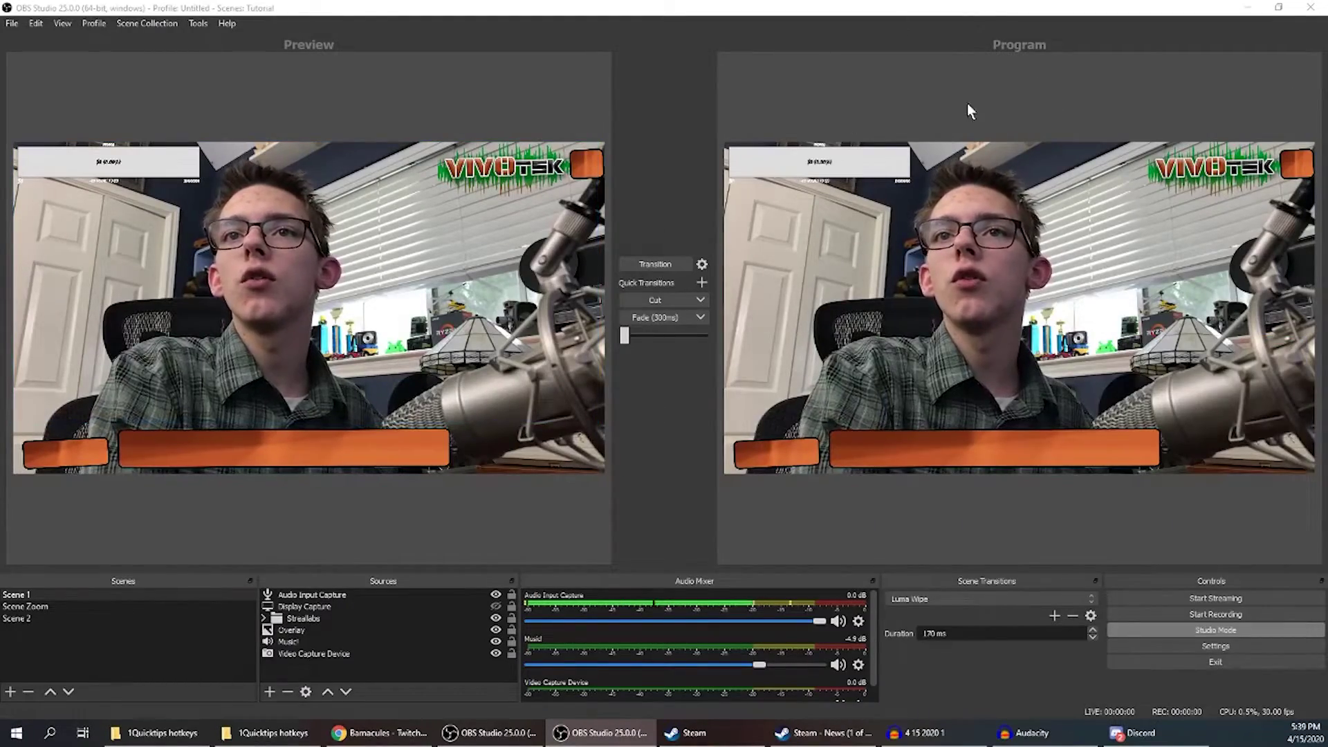
Move the Streamlabs overlay up-left in the preview, then mute and unmute Music
{"action": "left_click", "coordinate": [126, 311]}
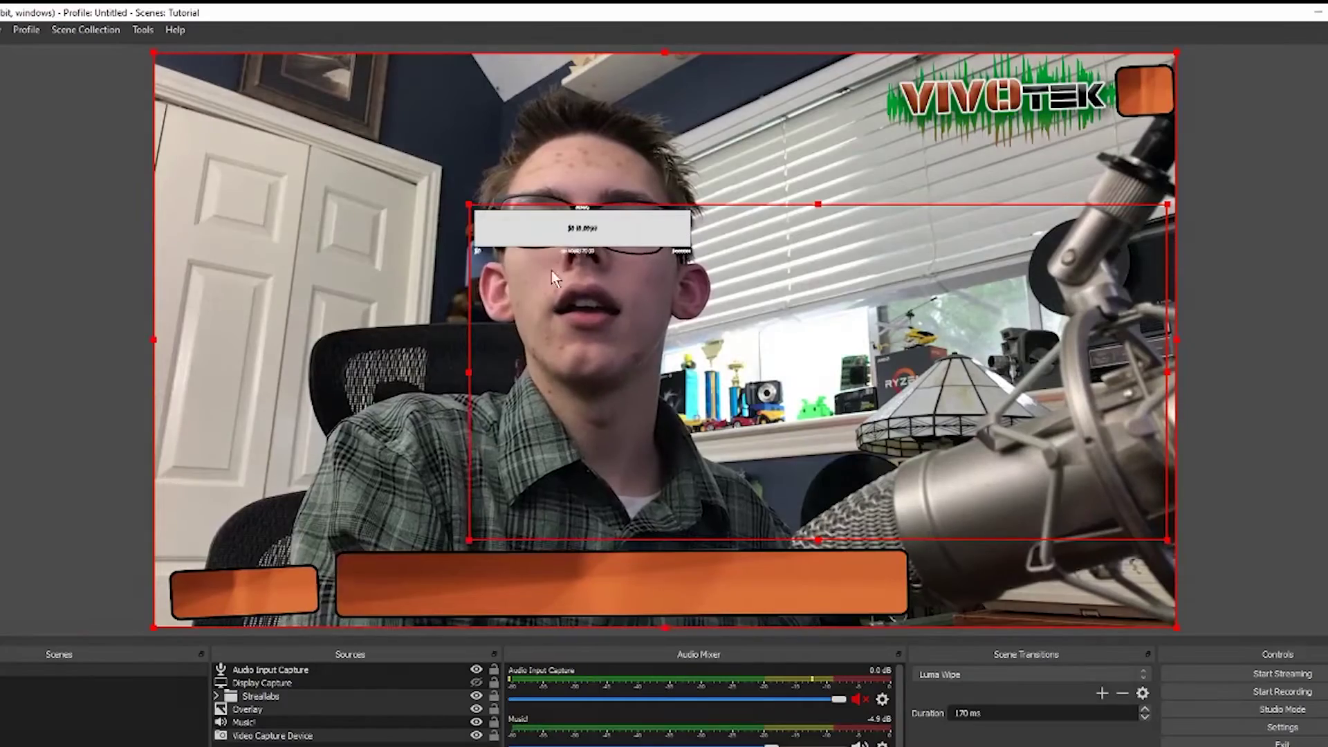
{"action": "left_click_drag", "start_coordinate": [471, 216], "coordinate": [134, 123]}
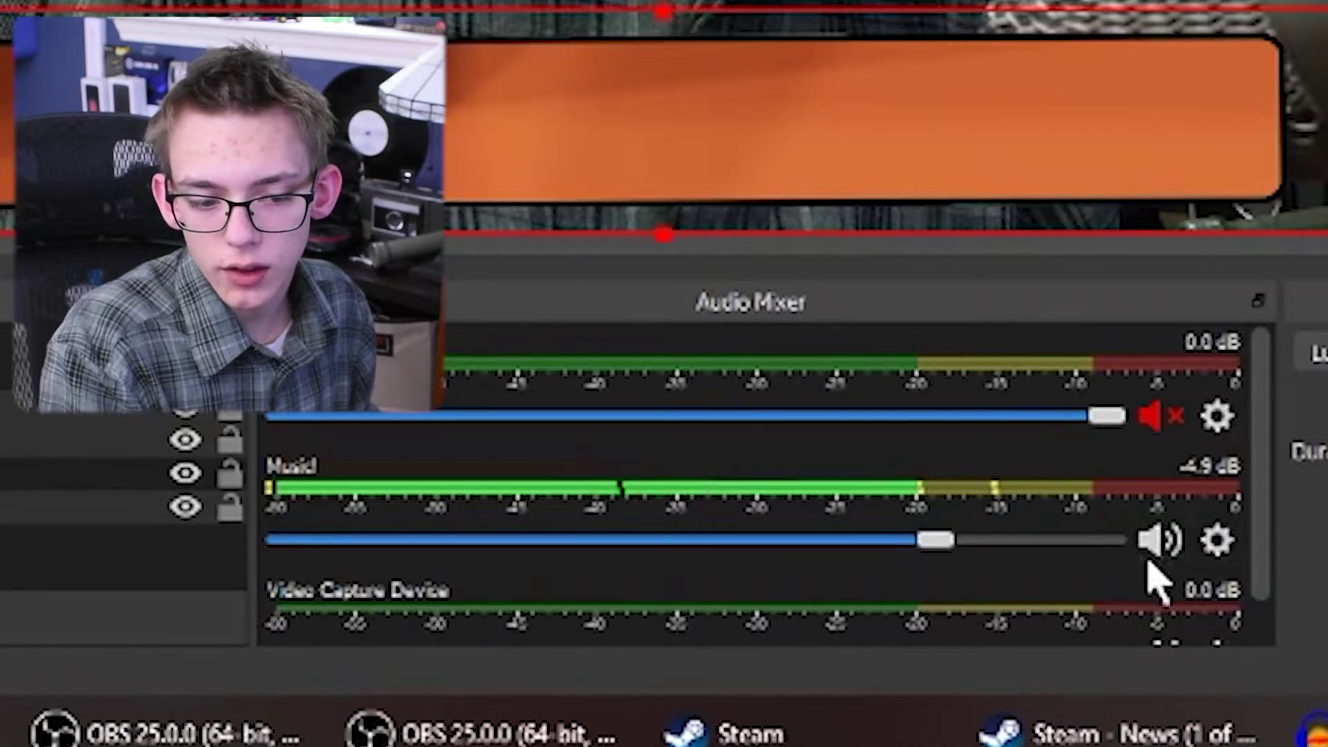
{"action": "left_click", "coordinate": [935, 621]}
{"action": "left_click", "coordinate": [1116, 534]}
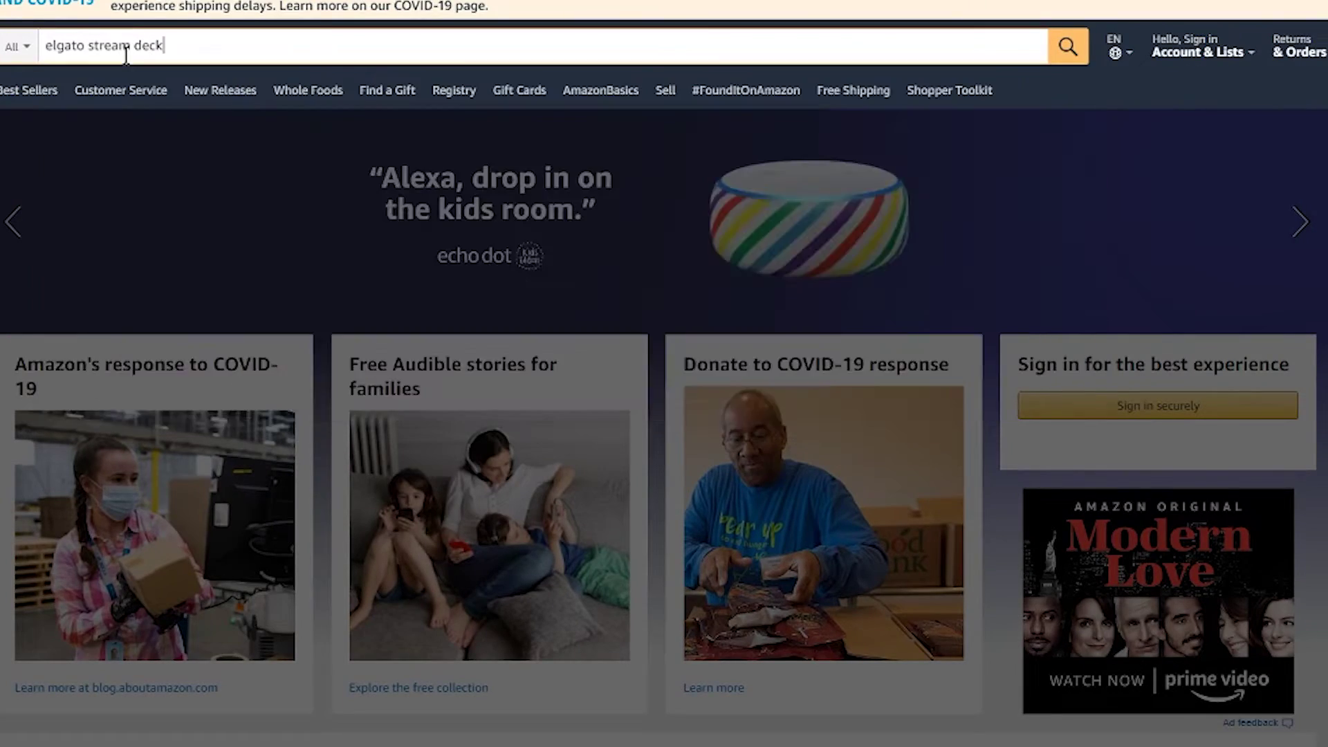
Search Amazon for 'elgato stream deck' and open the 15-key product page to inspect its photo
{"action": "key", "text": "Return"}
{"action": "left_click", "coordinate": [434, 530]}
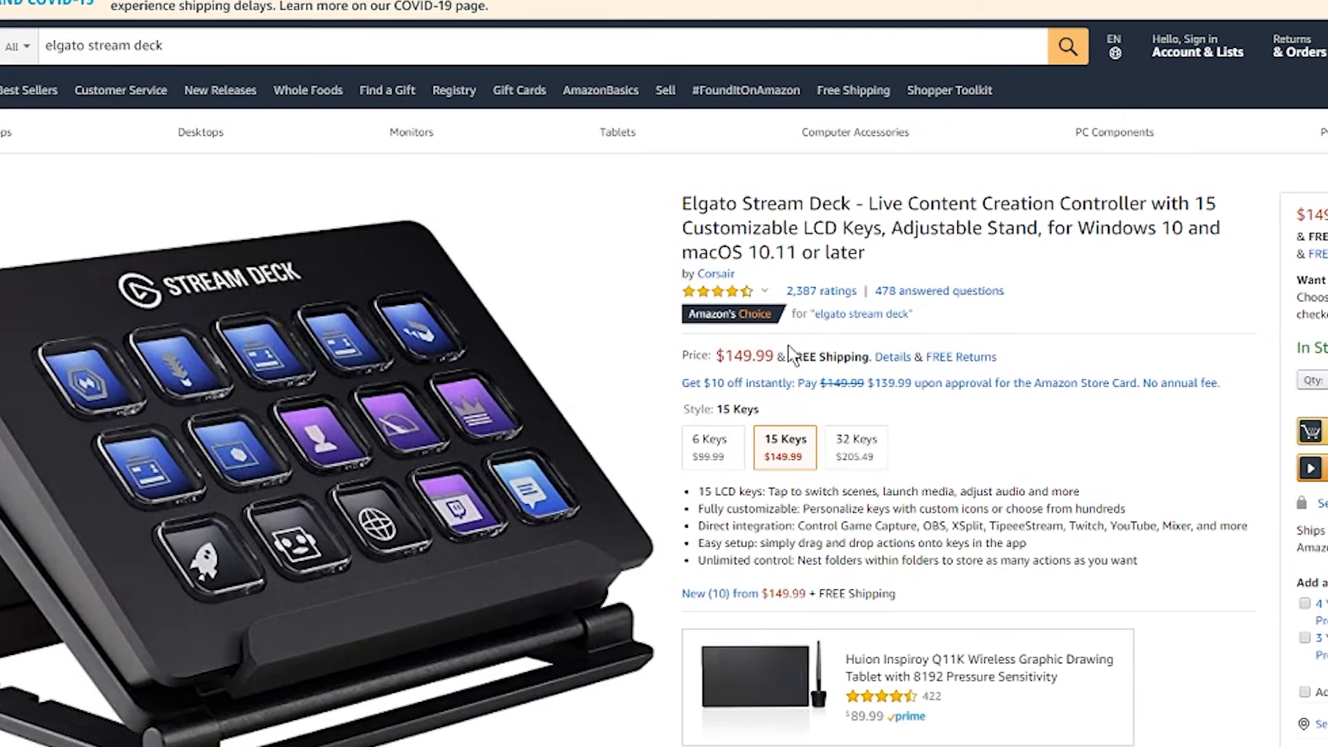
{"action": "left_click_drag", "start_coordinate": [746, 366], "coordinate": [643, 309]}
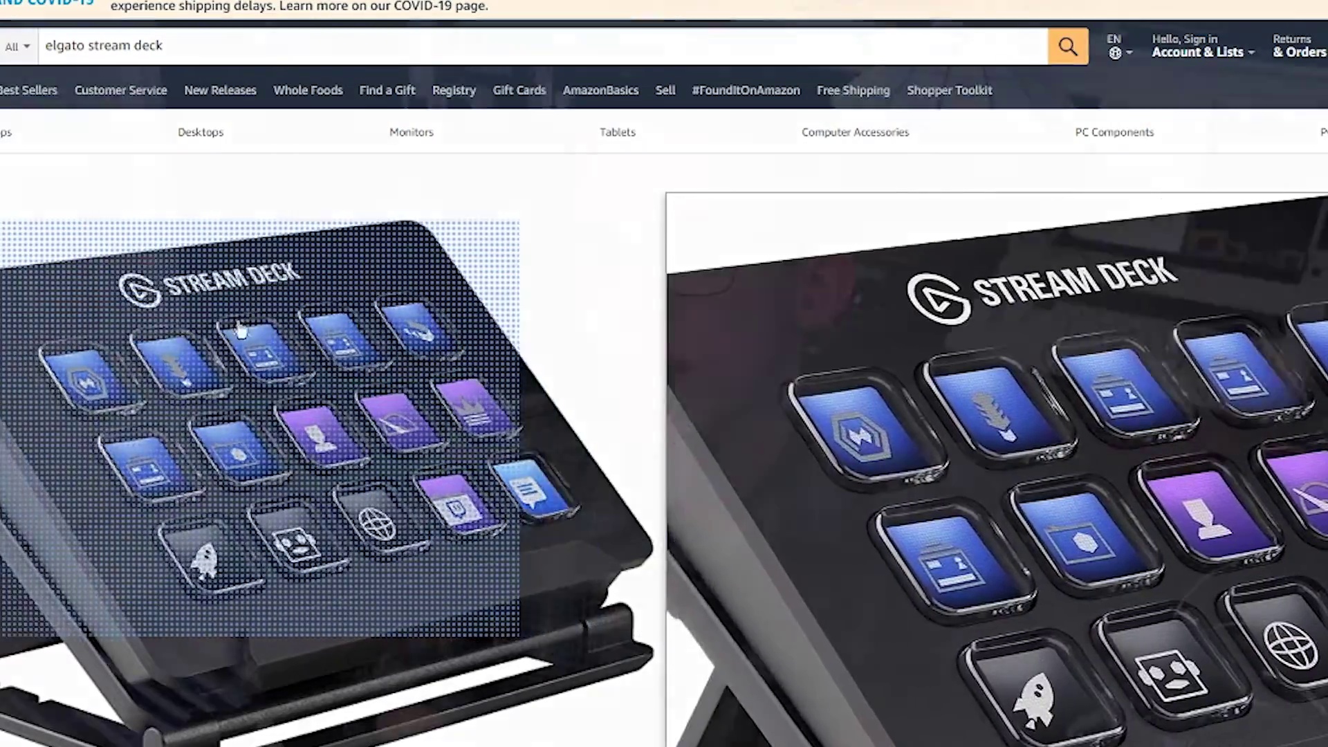